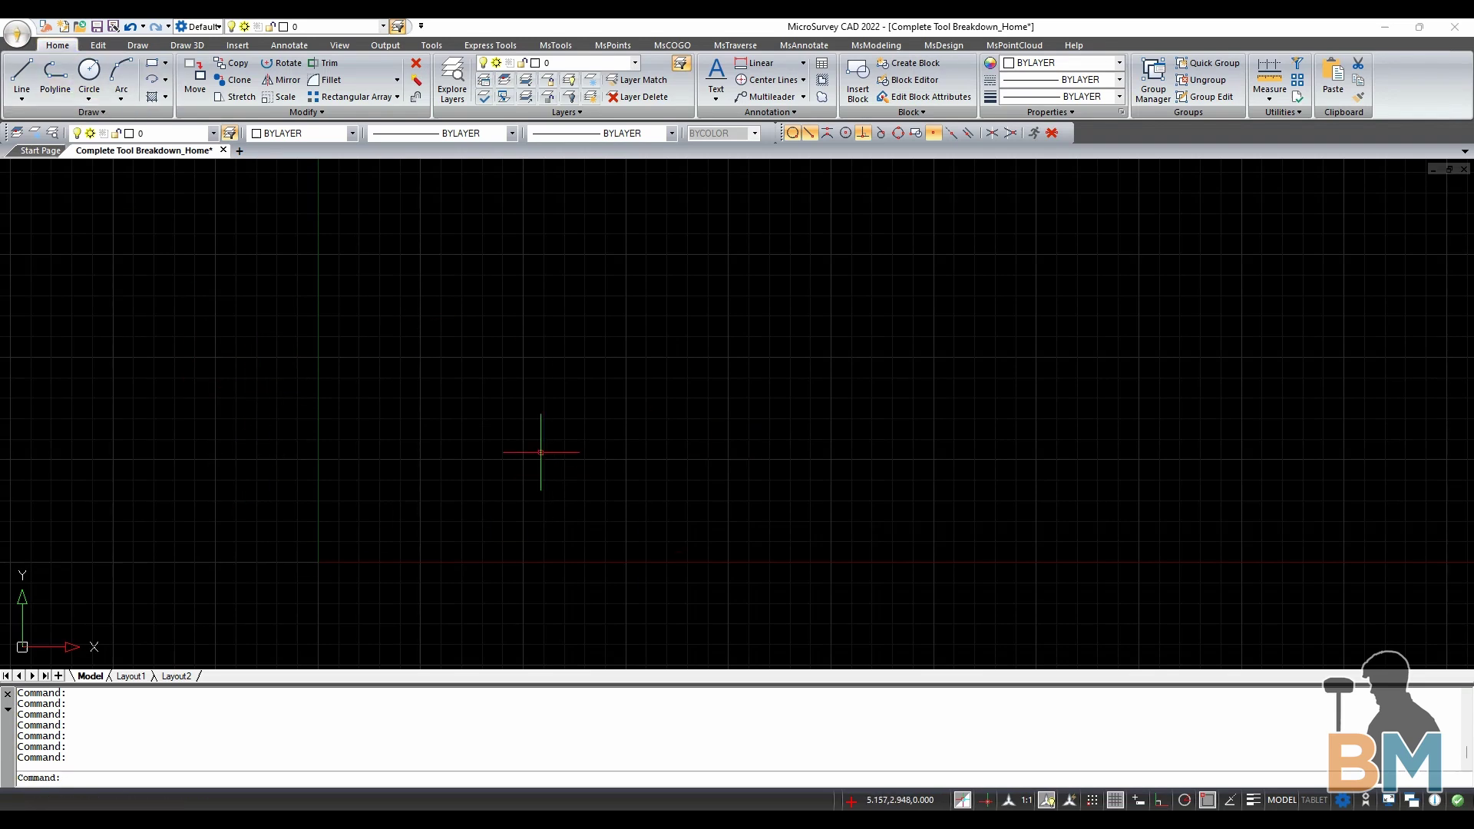
# - Try Stretch and Trim, then preview the Array, Fillet and Line dropdown options
pyautogui.click(234, 97)
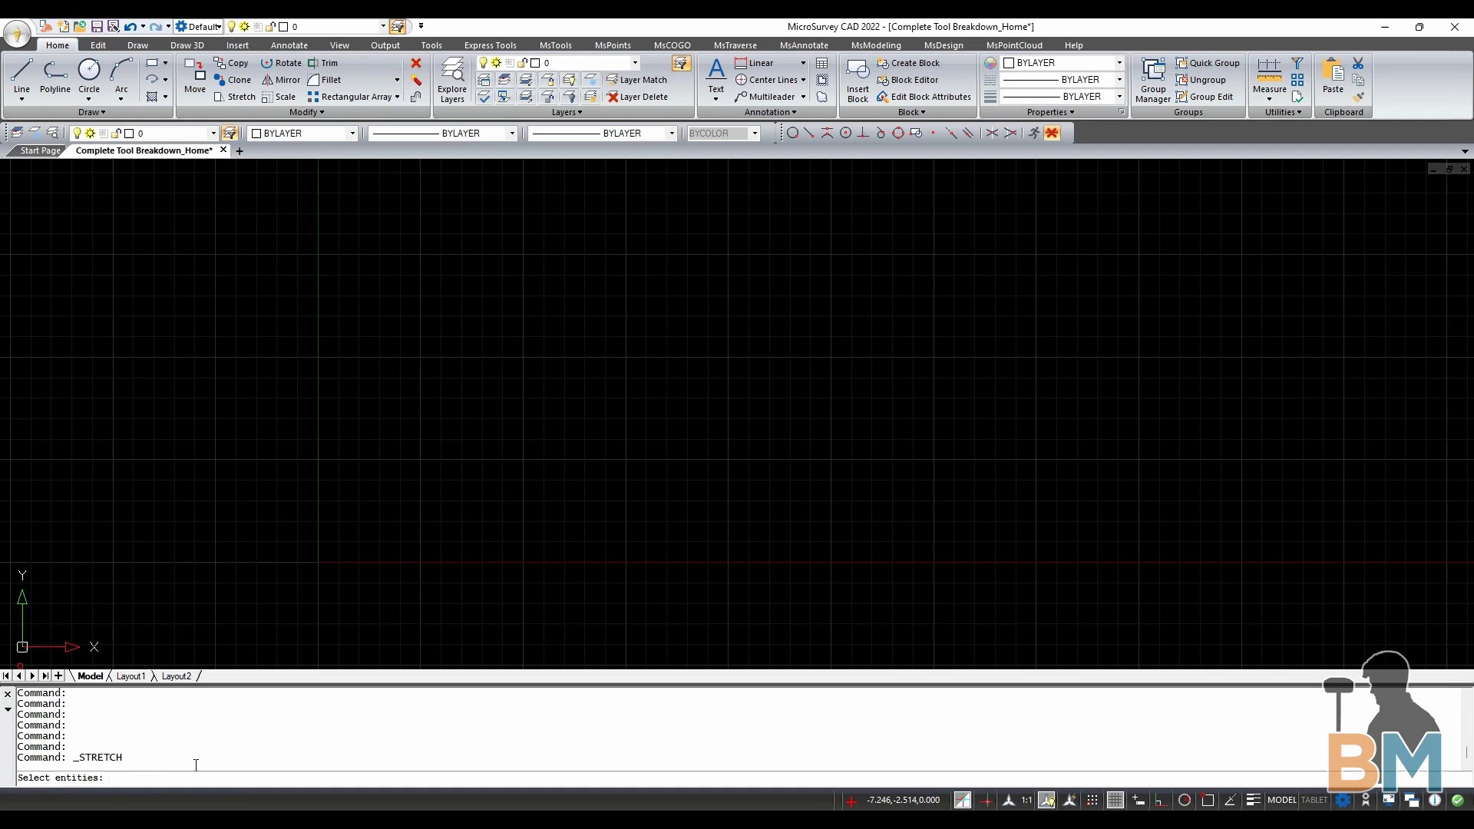
pyautogui.click(327, 63)
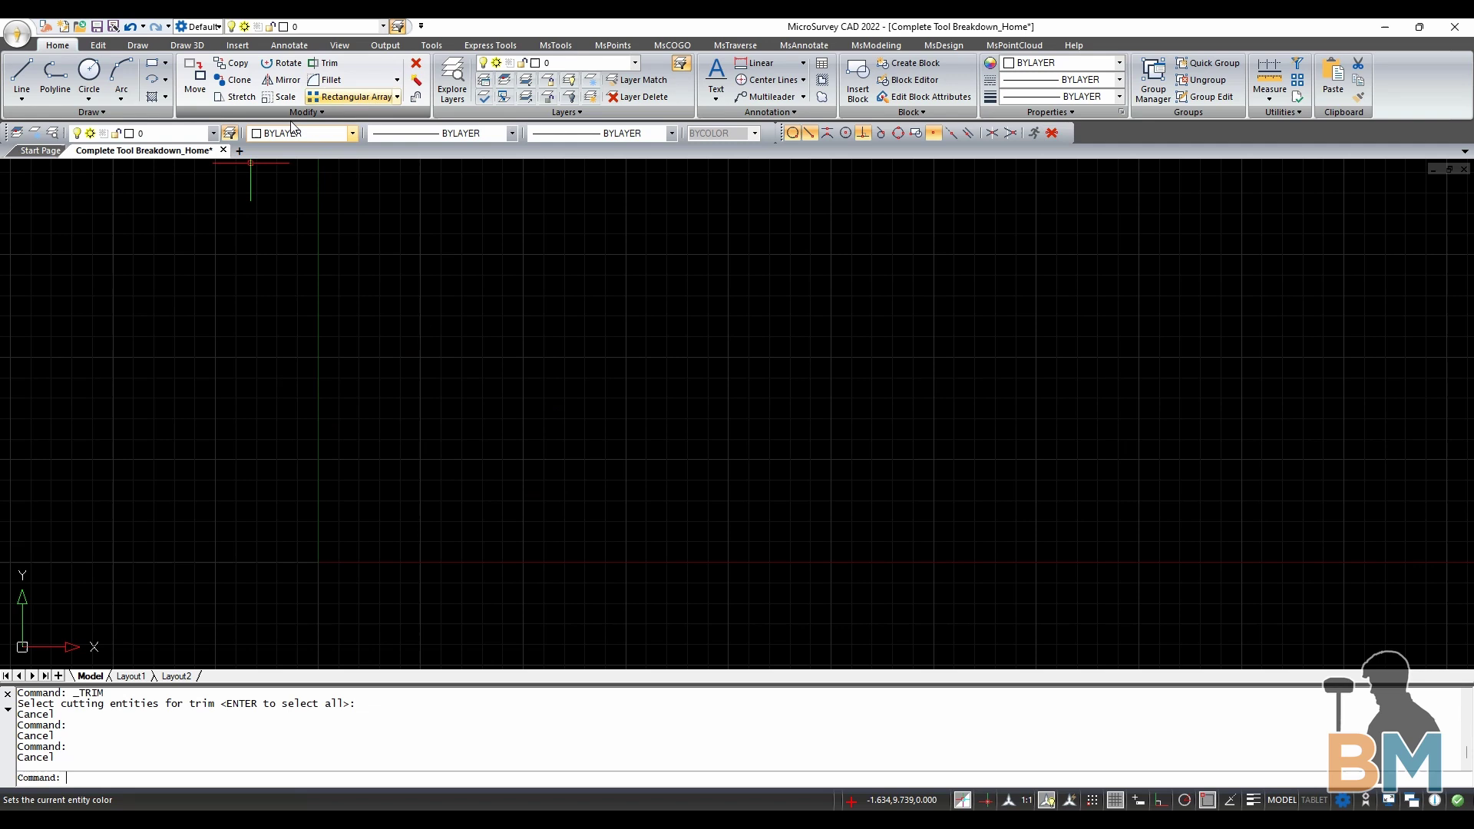
pyautogui.click(398, 97)
pyautogui.click(400, 84)
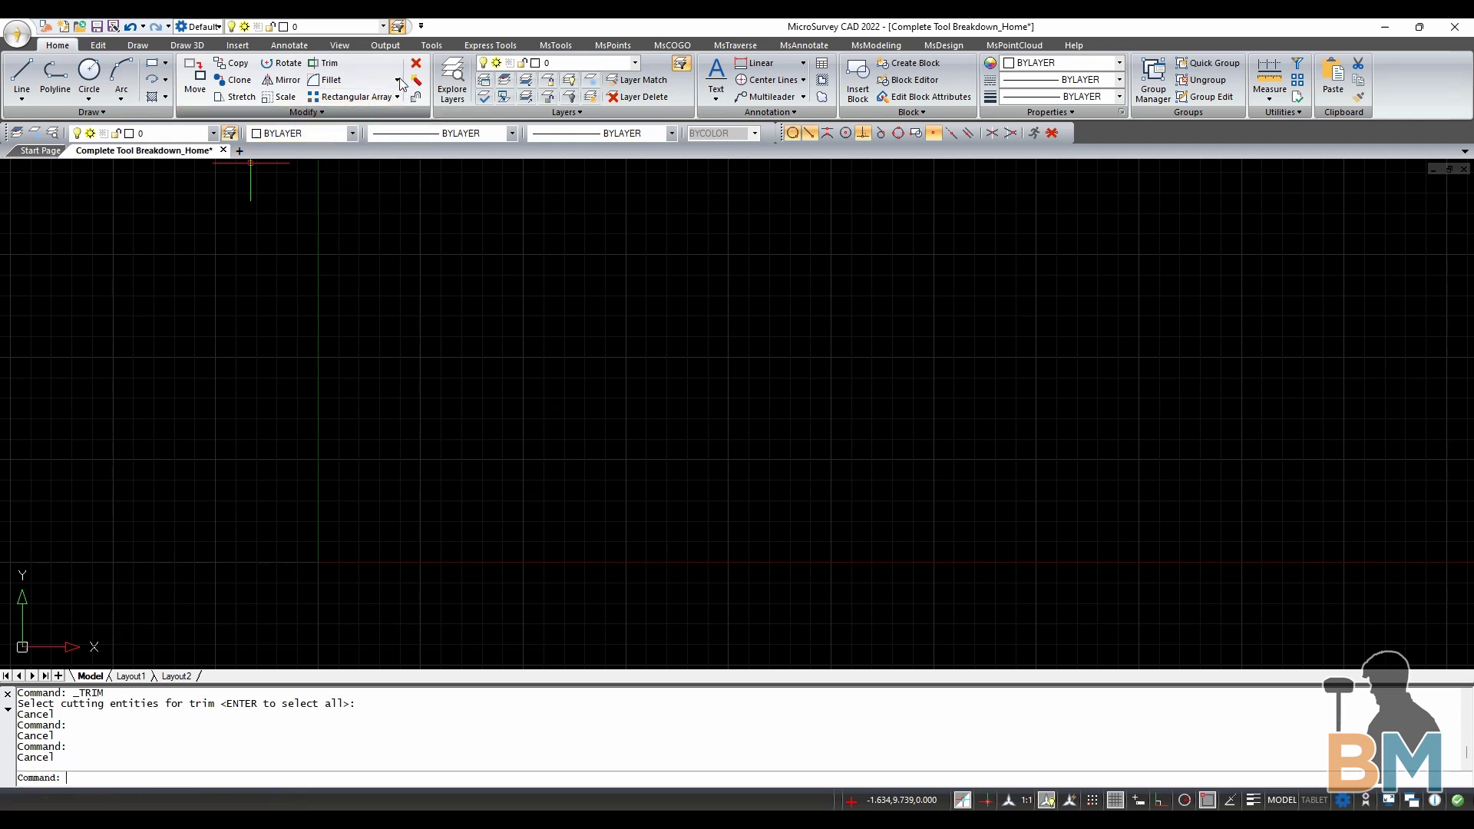
pyautogui.click(399, 81)
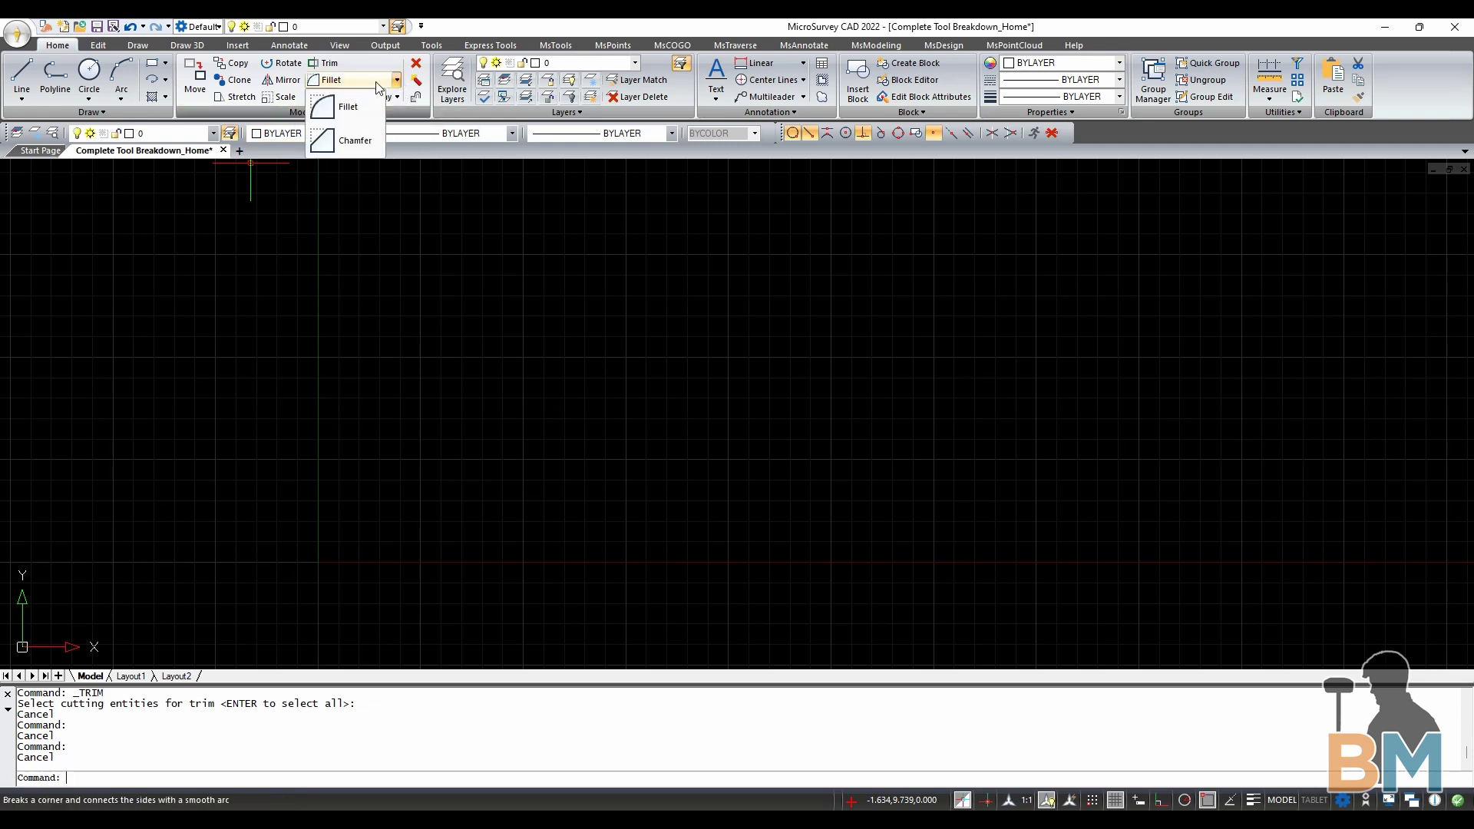
pyautogui.click(30, 94)
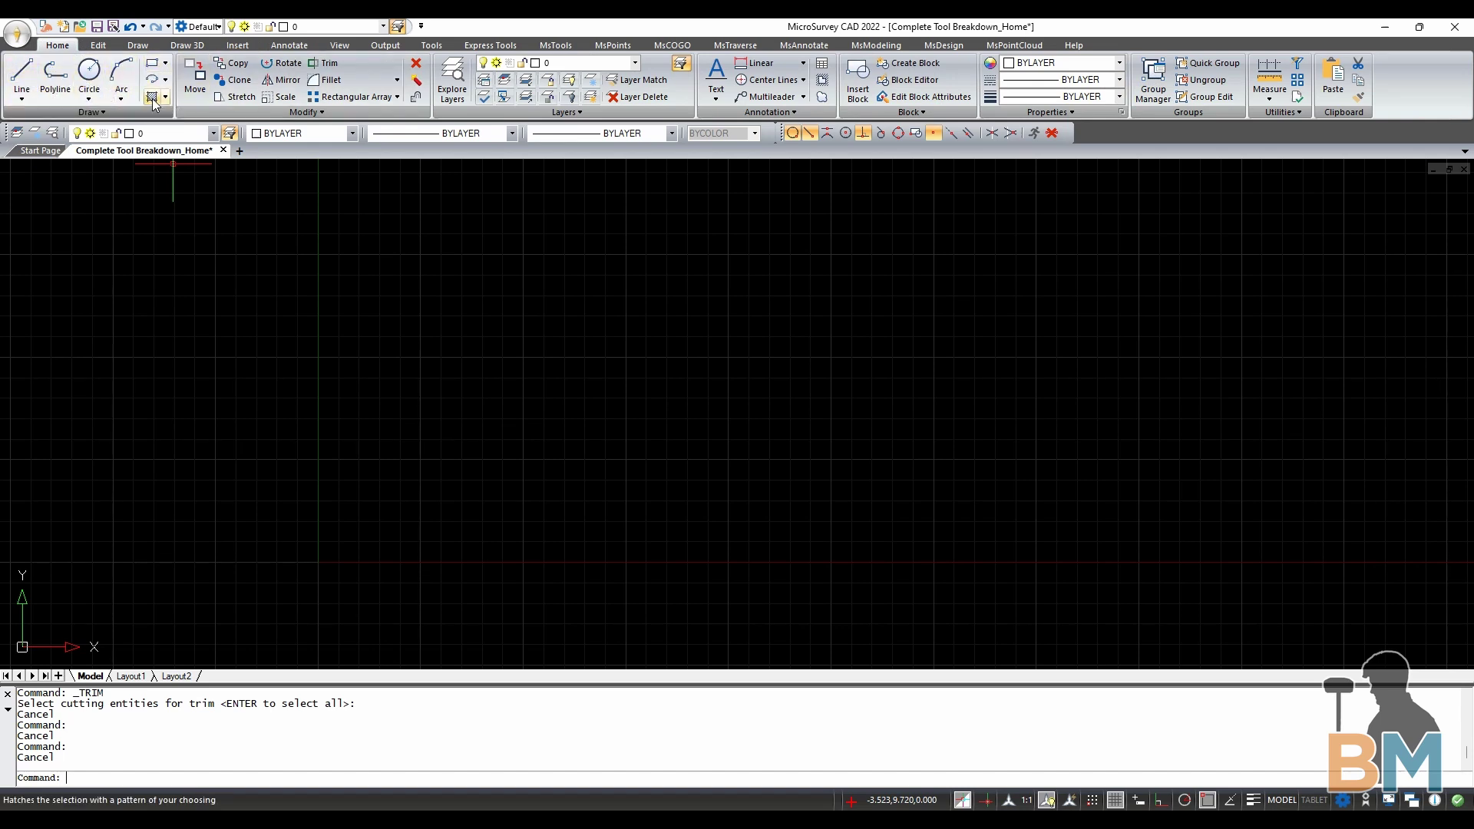
# - Draw a closed seven-vertex polyline with a left-end notch, starting and ending at -3.205,5.848
pyautogui.click(72, 98)
pyautogui.click(187, 321)
pyautogui.click(484, 262)
pyautogui.click(621, 428)
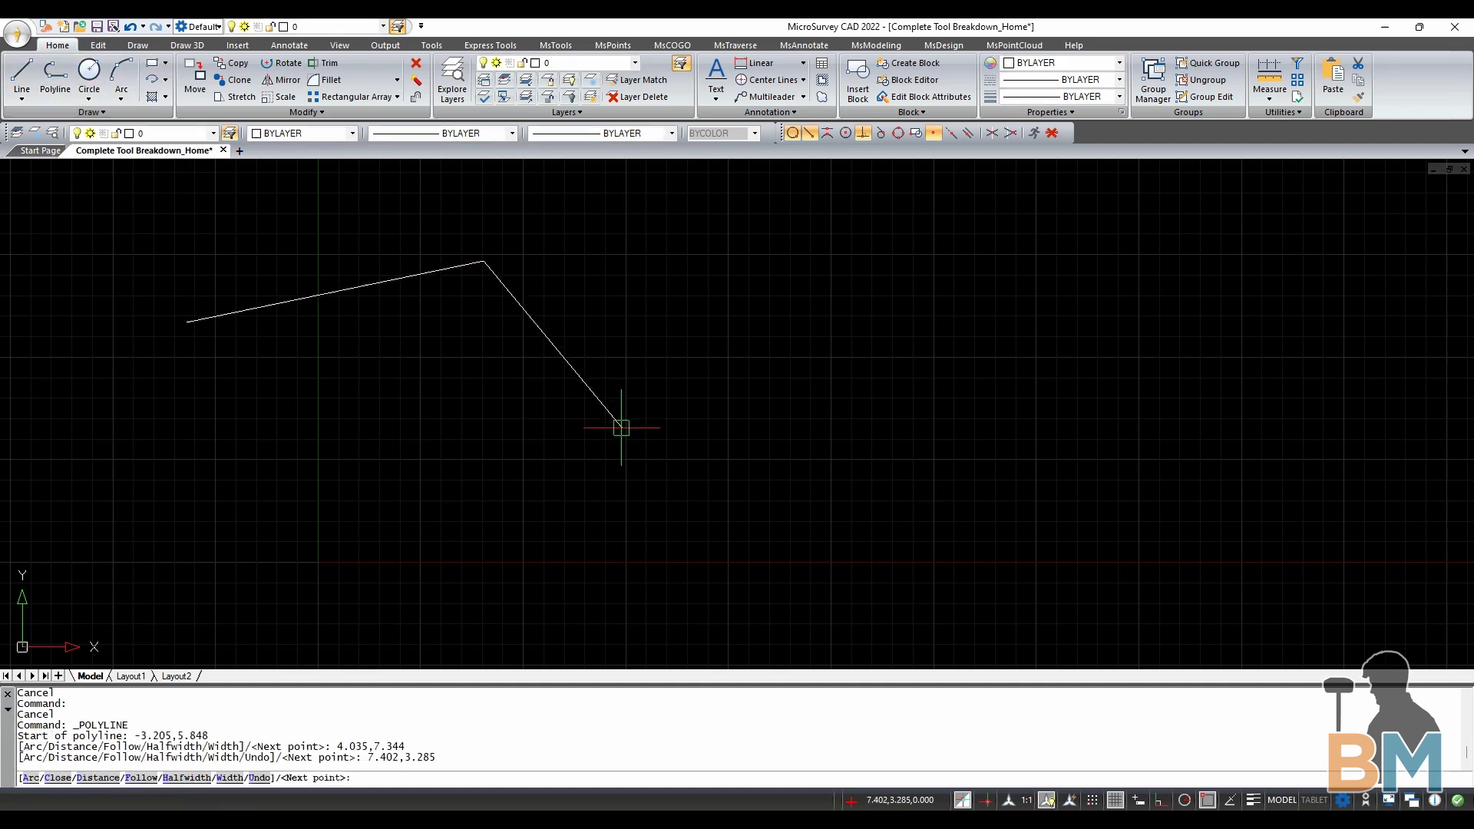
pyautogui.click(431, 476)
pyautogui.click(310, 376)
pyautogui.click(141, 337)
pyautogui.click(172, 254)
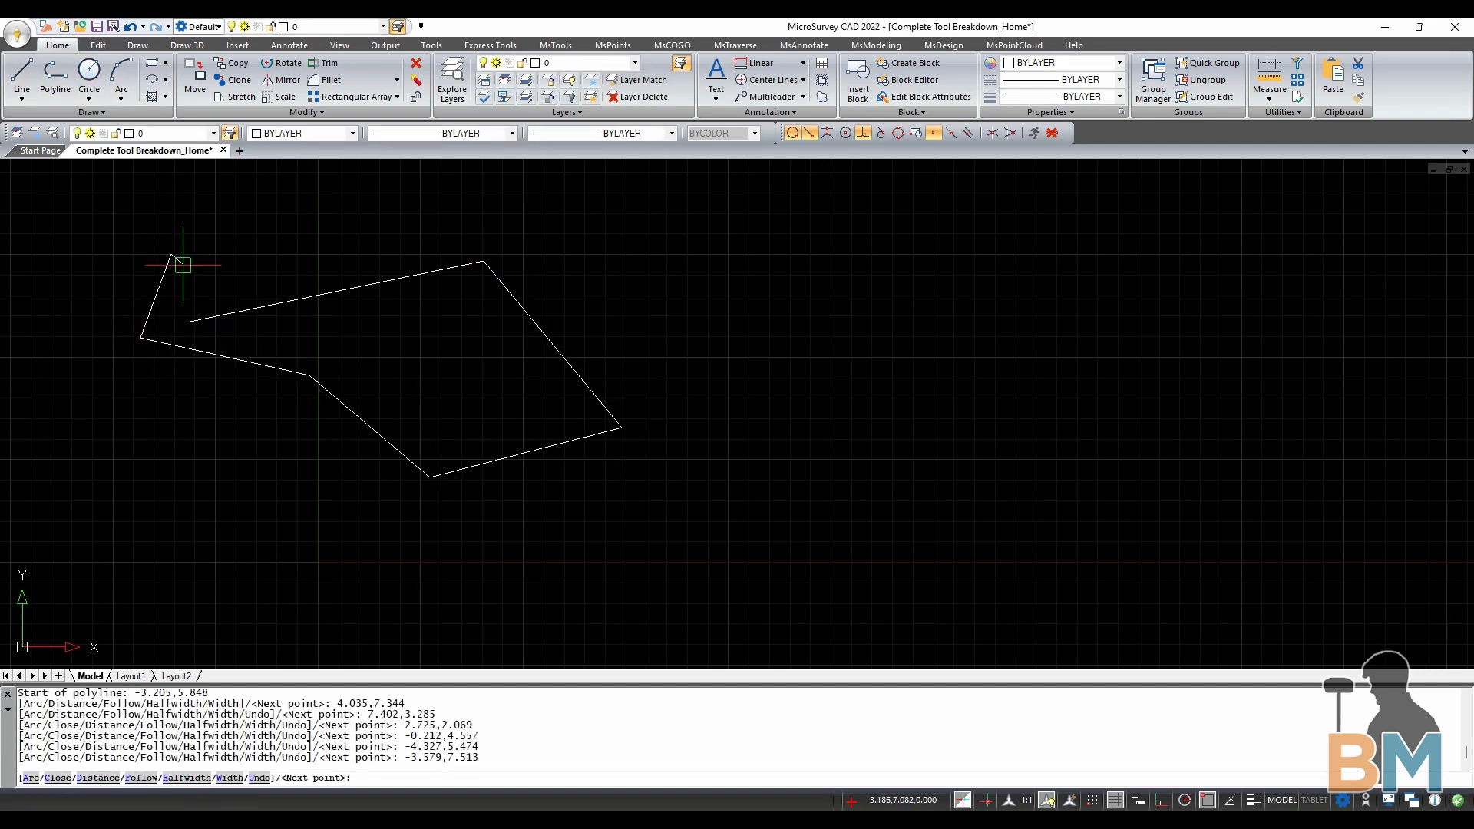
pyautogui.click(186, 322)
pyautogui.press('Return')
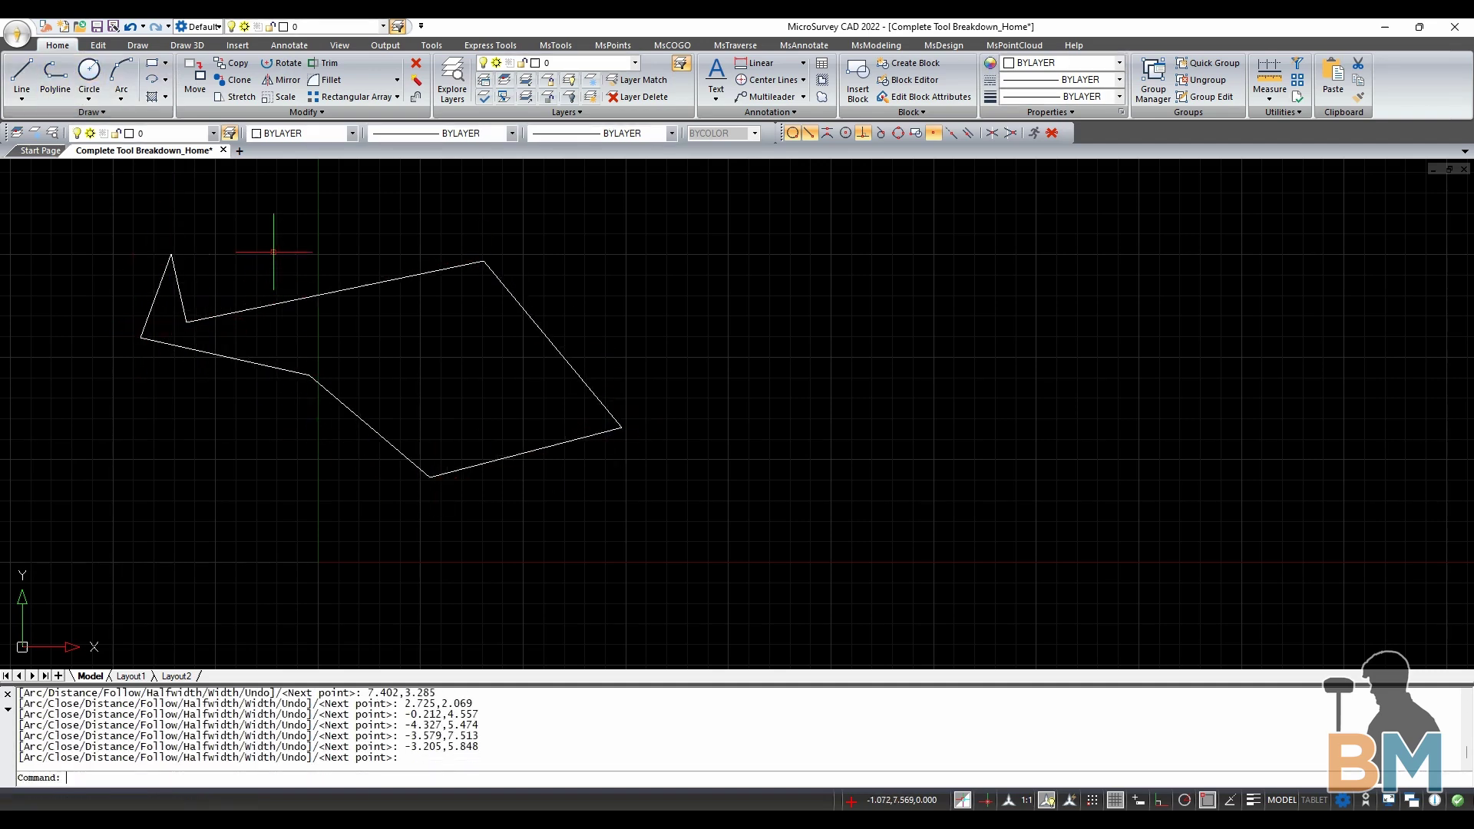
# - Move the polyline outline from base point -1.540,7.849 to 3.773,8.747
pyautogui.click(187, 92)
pyautogui.click(265, 305)
pyautogui.press('Return')
pyautogui.click(254, 240)
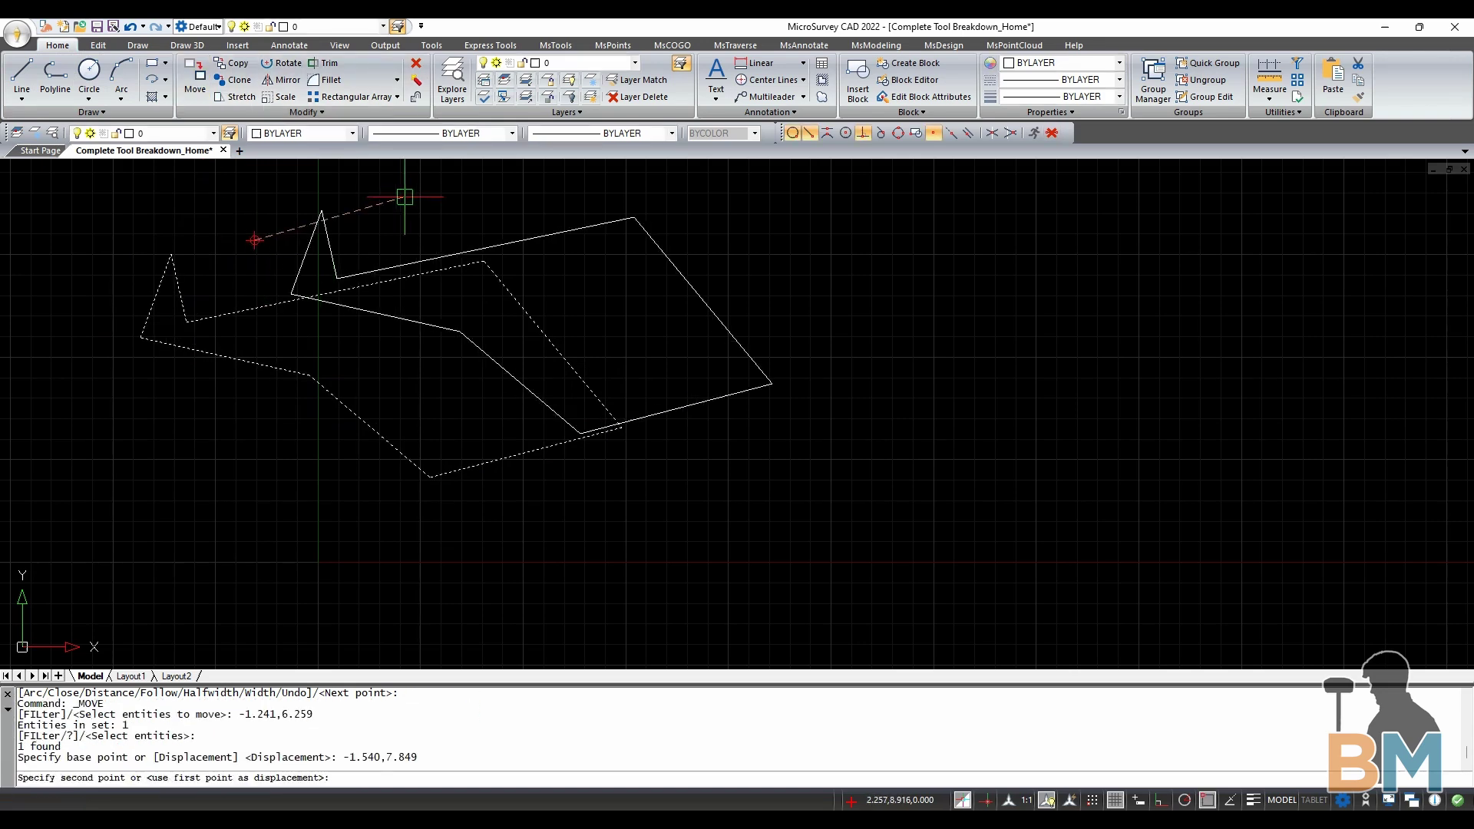
pyautogui.click(467, 203)
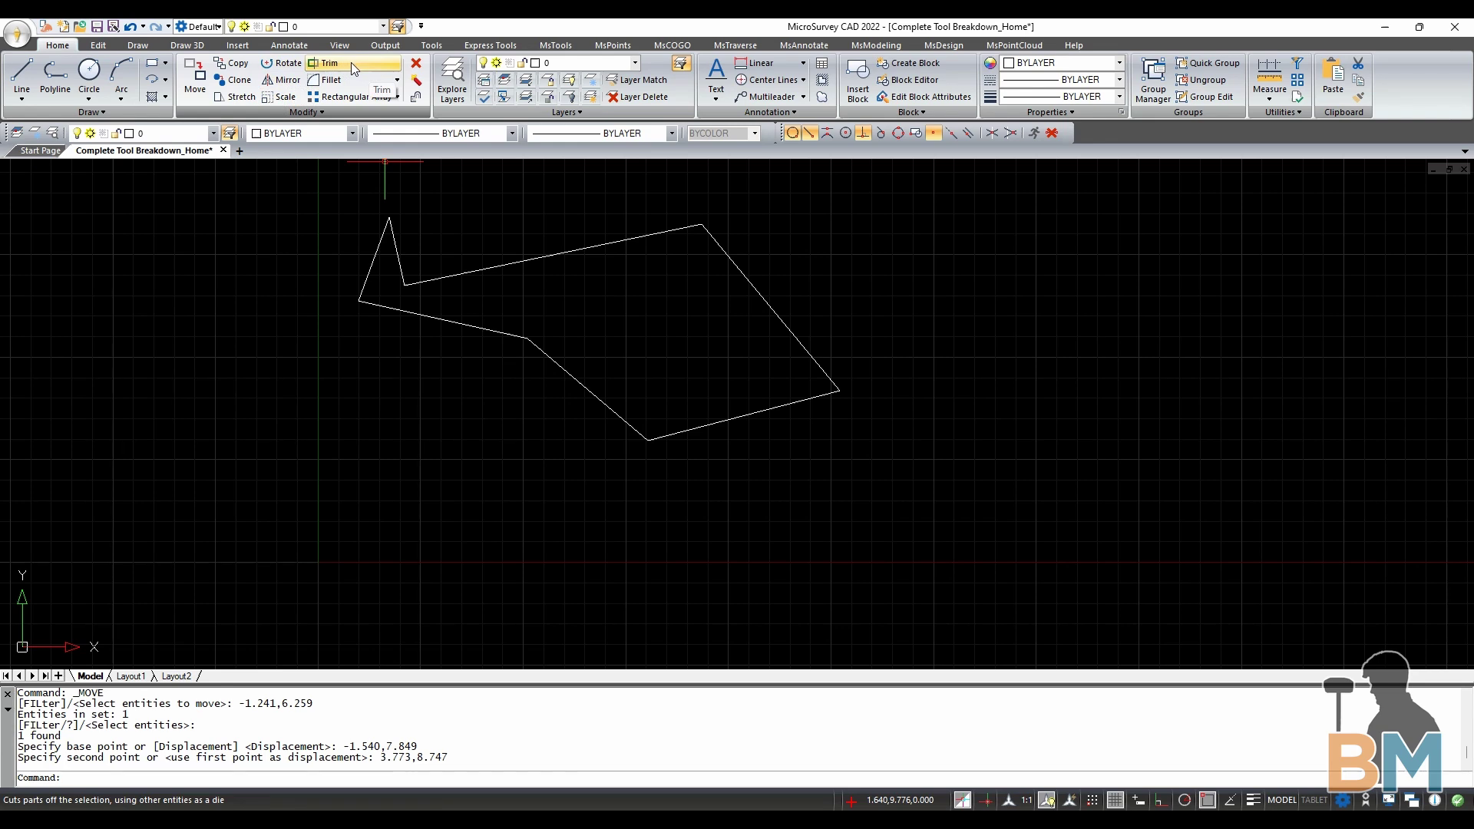
# - Preview the Fillet and Array dropdowns, then erase the polyline and undo the deletion
pyautogui.click(396, 80)
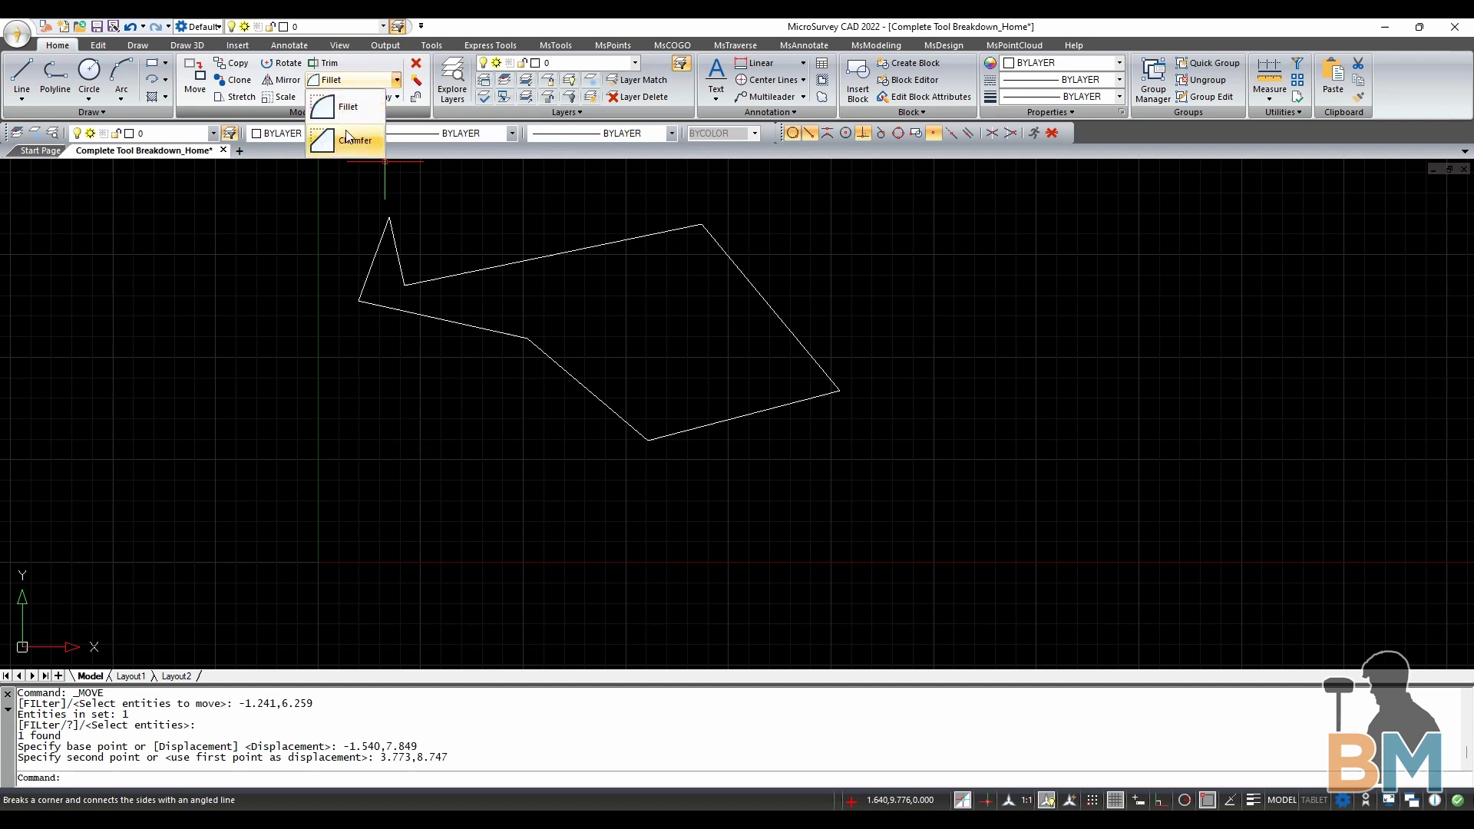
pyautogui.click(397, 97)
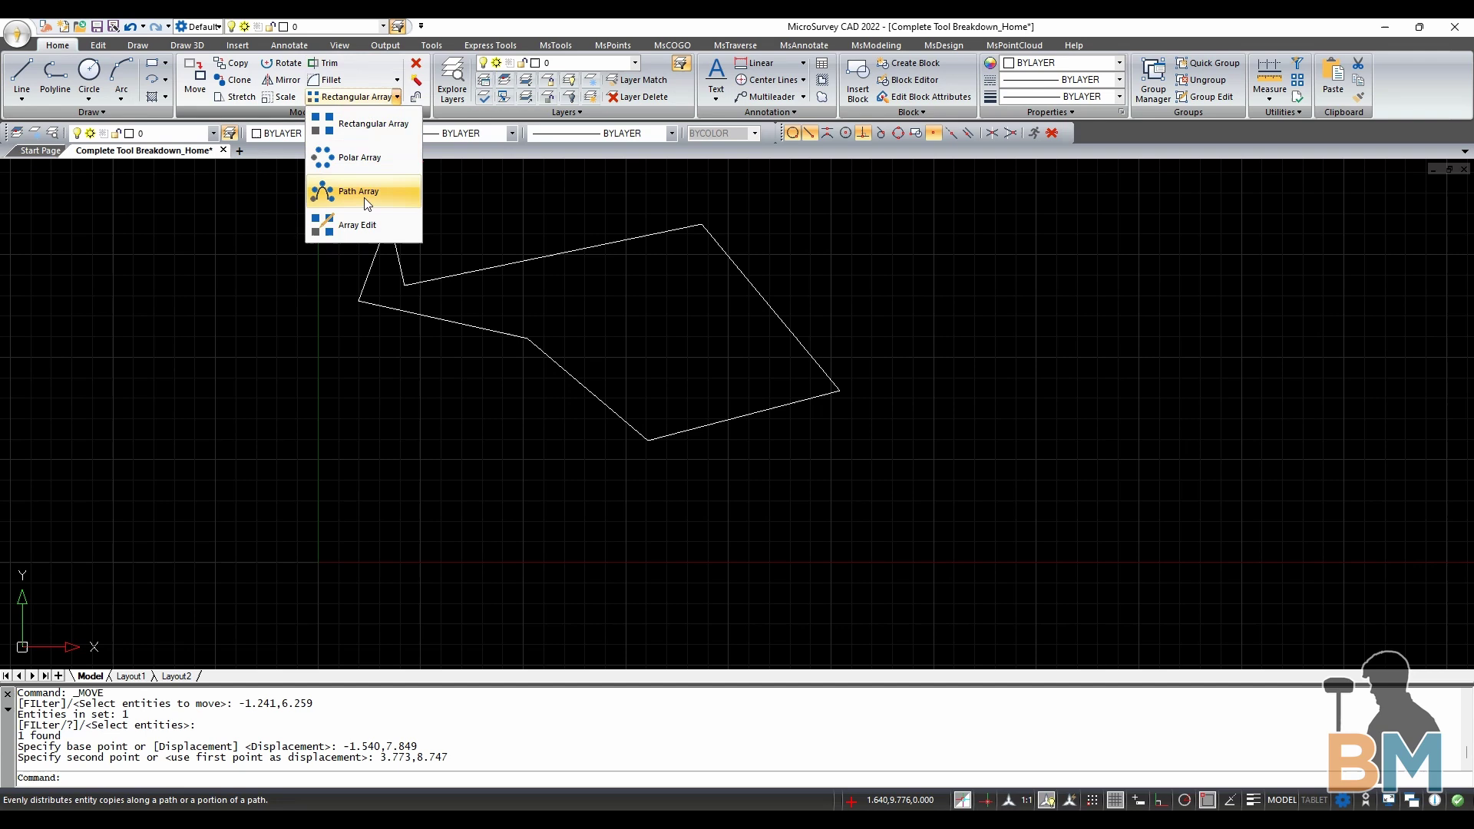
pyautogui.click(417, 64)
pyautogui.click(497, 263)
pyautogui.press('Return')
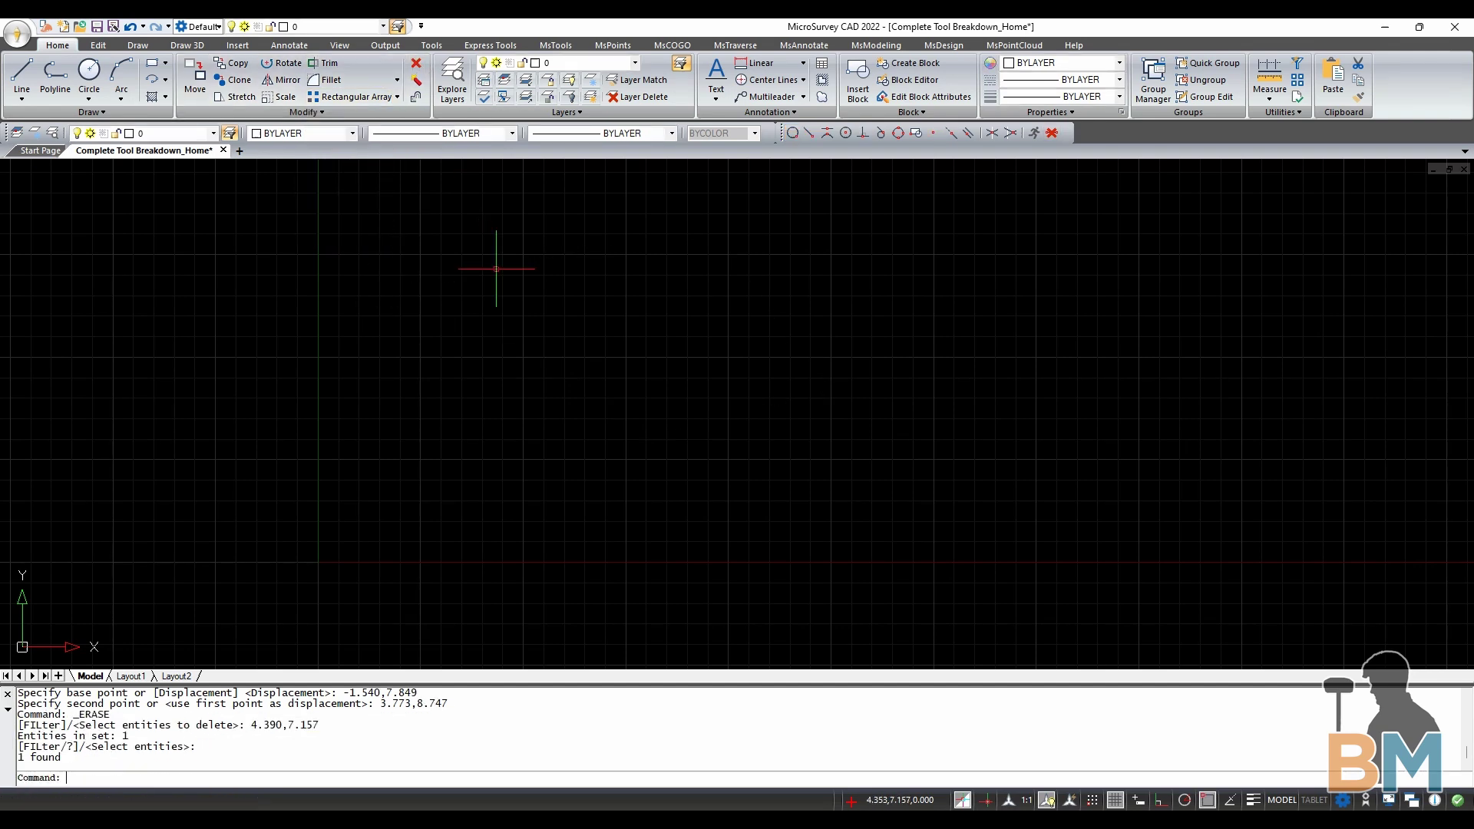
pyautogui.hotkey('ctrl', 'z')
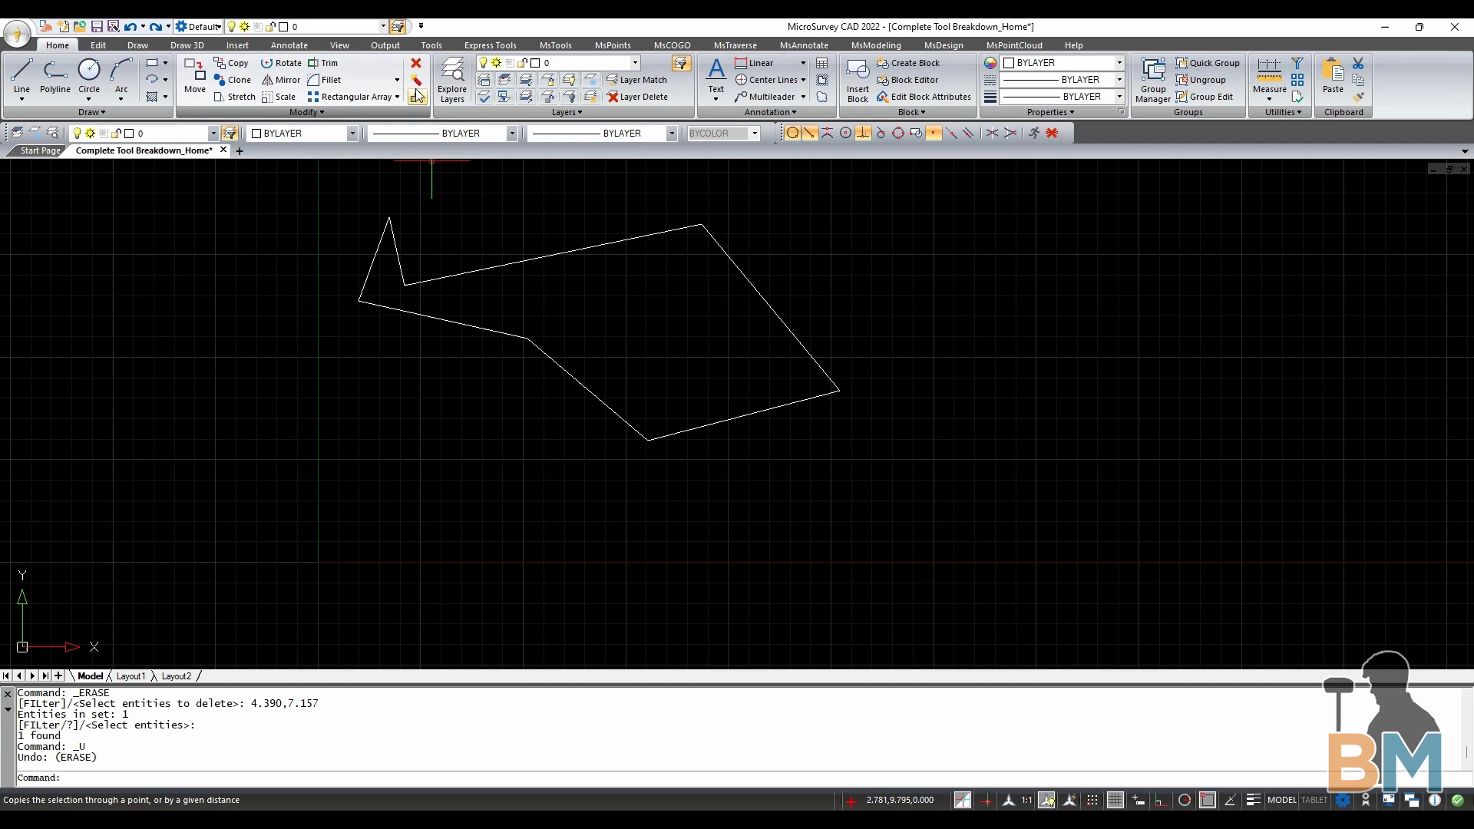
# - Explode the polyline outline into separate line segments using a window selection
pyautogui.click(415, 96)
pyautogui.click(467, 275)
pyautogui.click(528, 250)
pyautogui.click(488, 213)
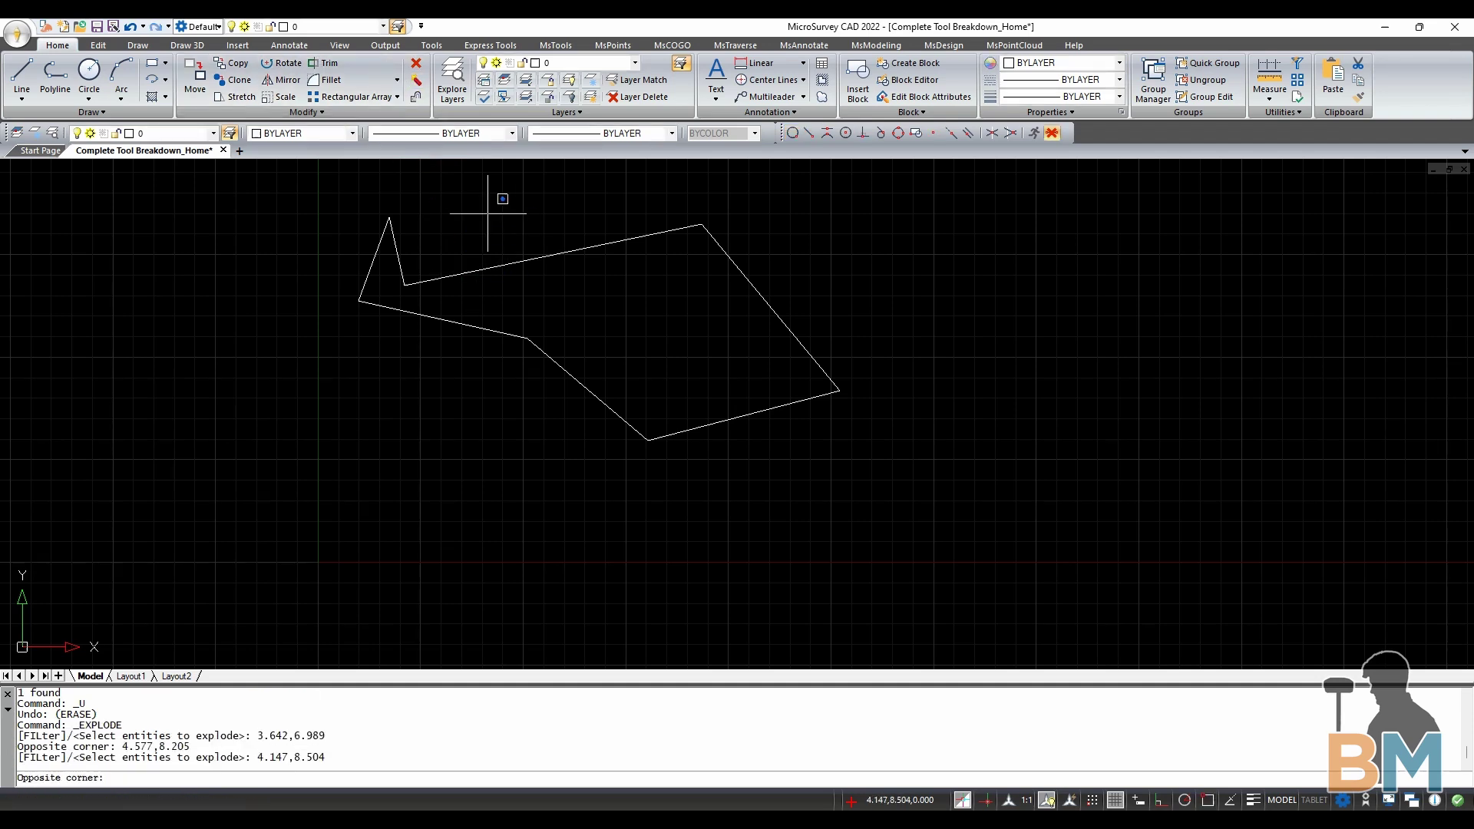
pyautogui.click(364, 304)
pyautogui.press('Return')
pyautogui.click(470, 263)
pyautogui.click(498, 250)
pyautogui.press('Escape')
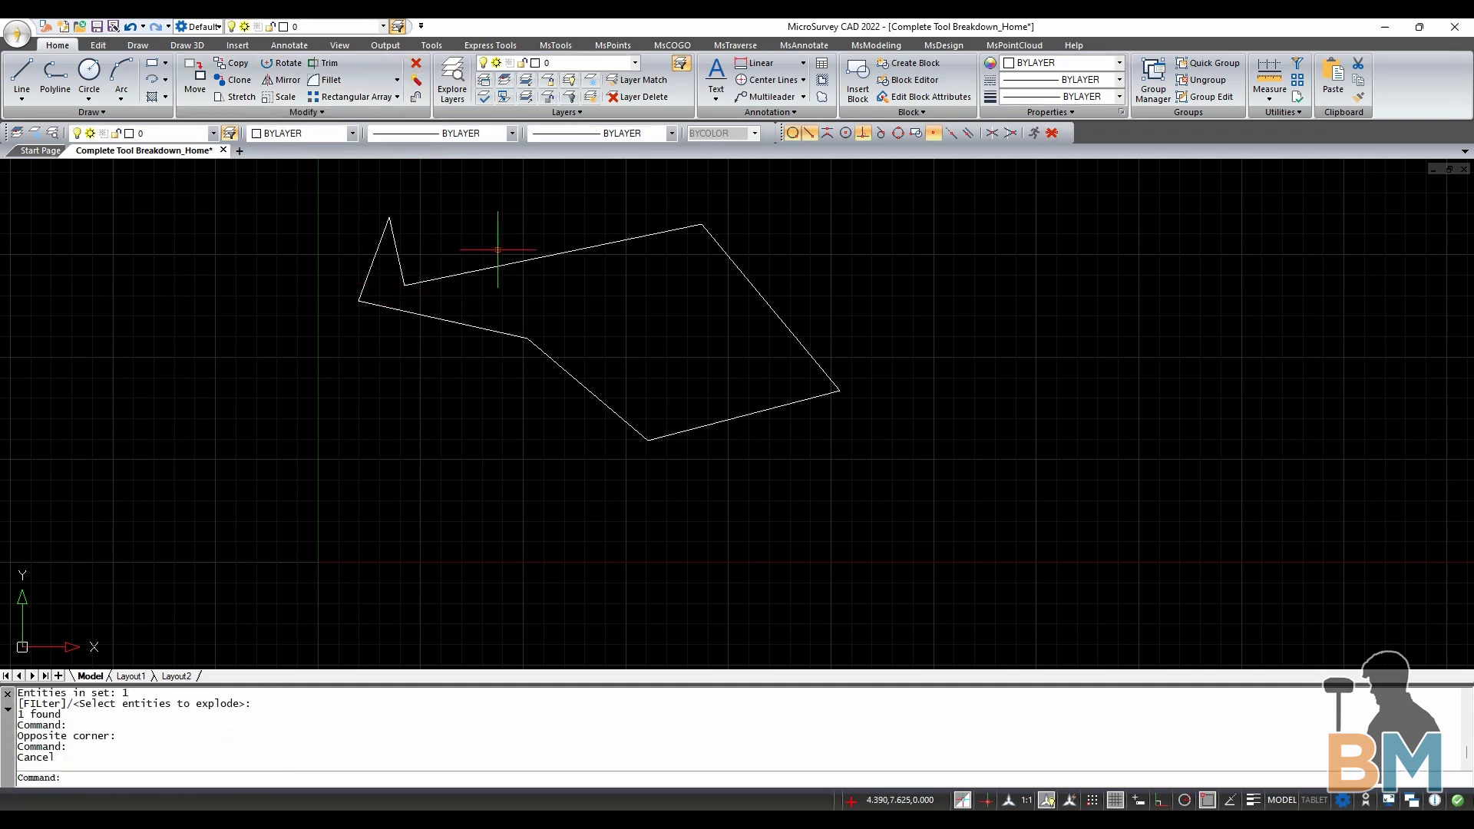
pyautogui.click(416, 79)
# - Offset the outline's top edge upward by a two-point picked distance
pyautogui.click(512, 266)
pyautogui.click(502, 229)
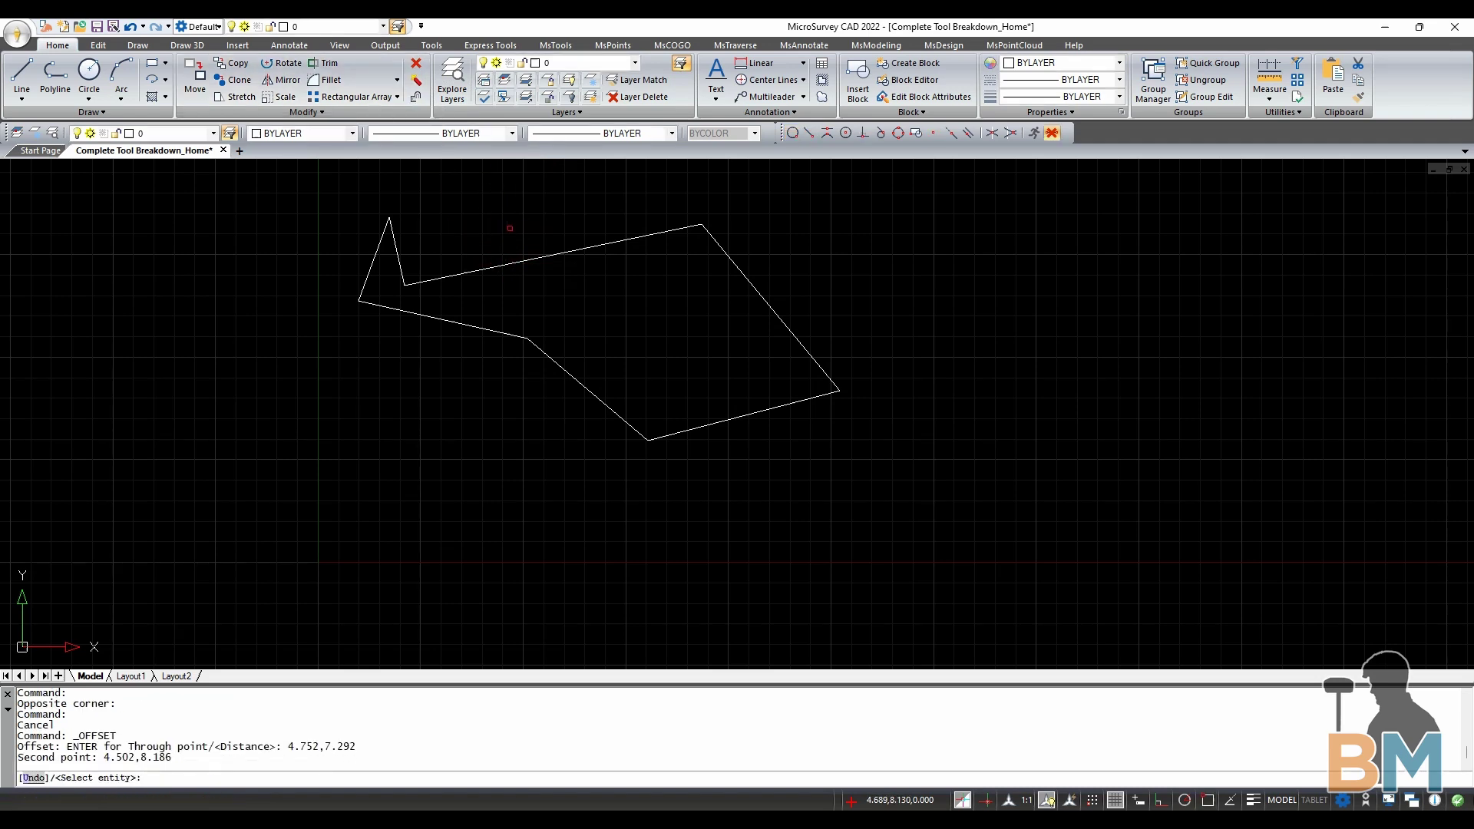
pyautogui.click(522, 254)
pyautogui.click(522, 240)
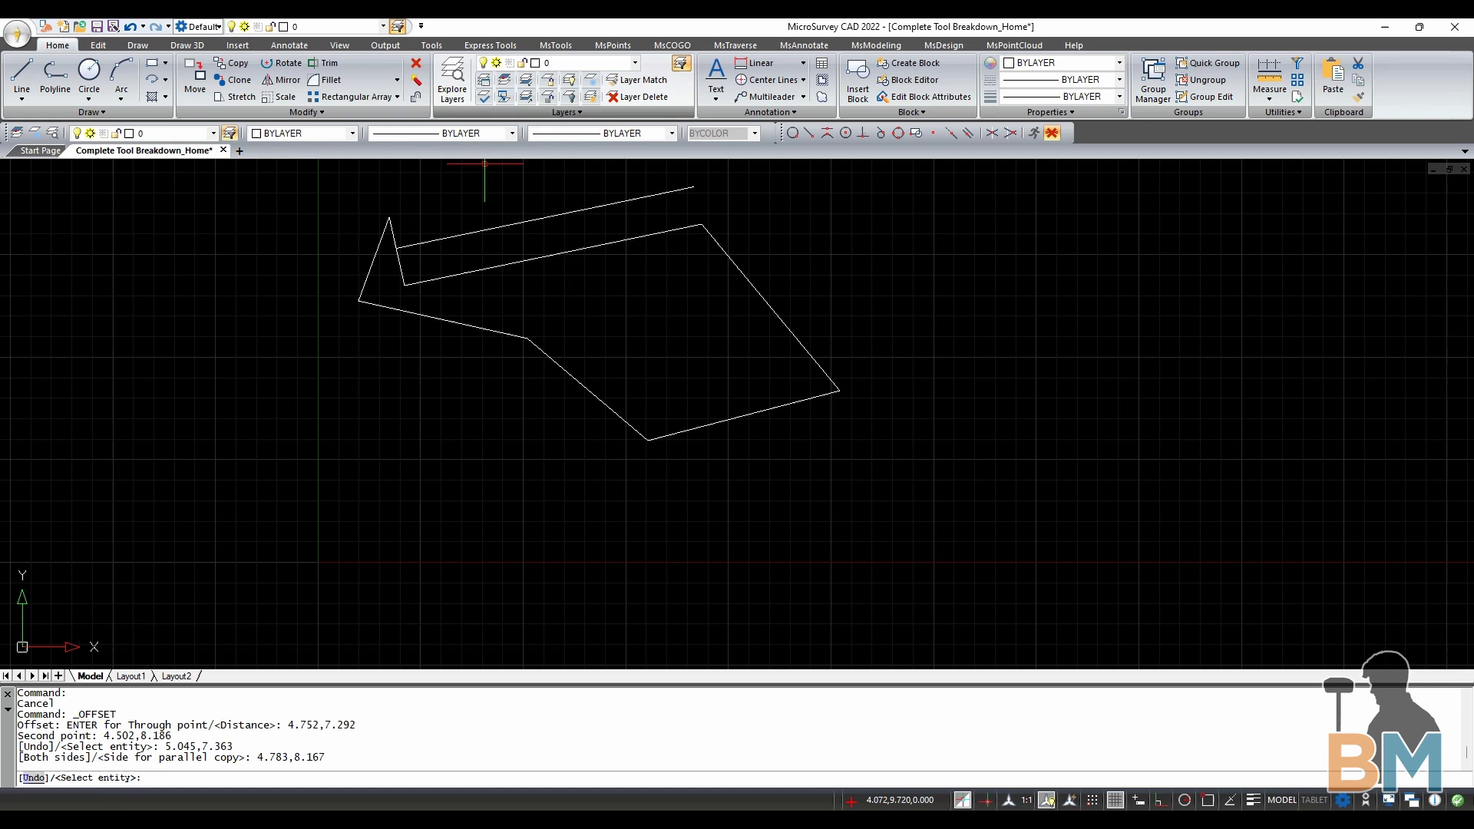
pyautogui.click(461, 94)
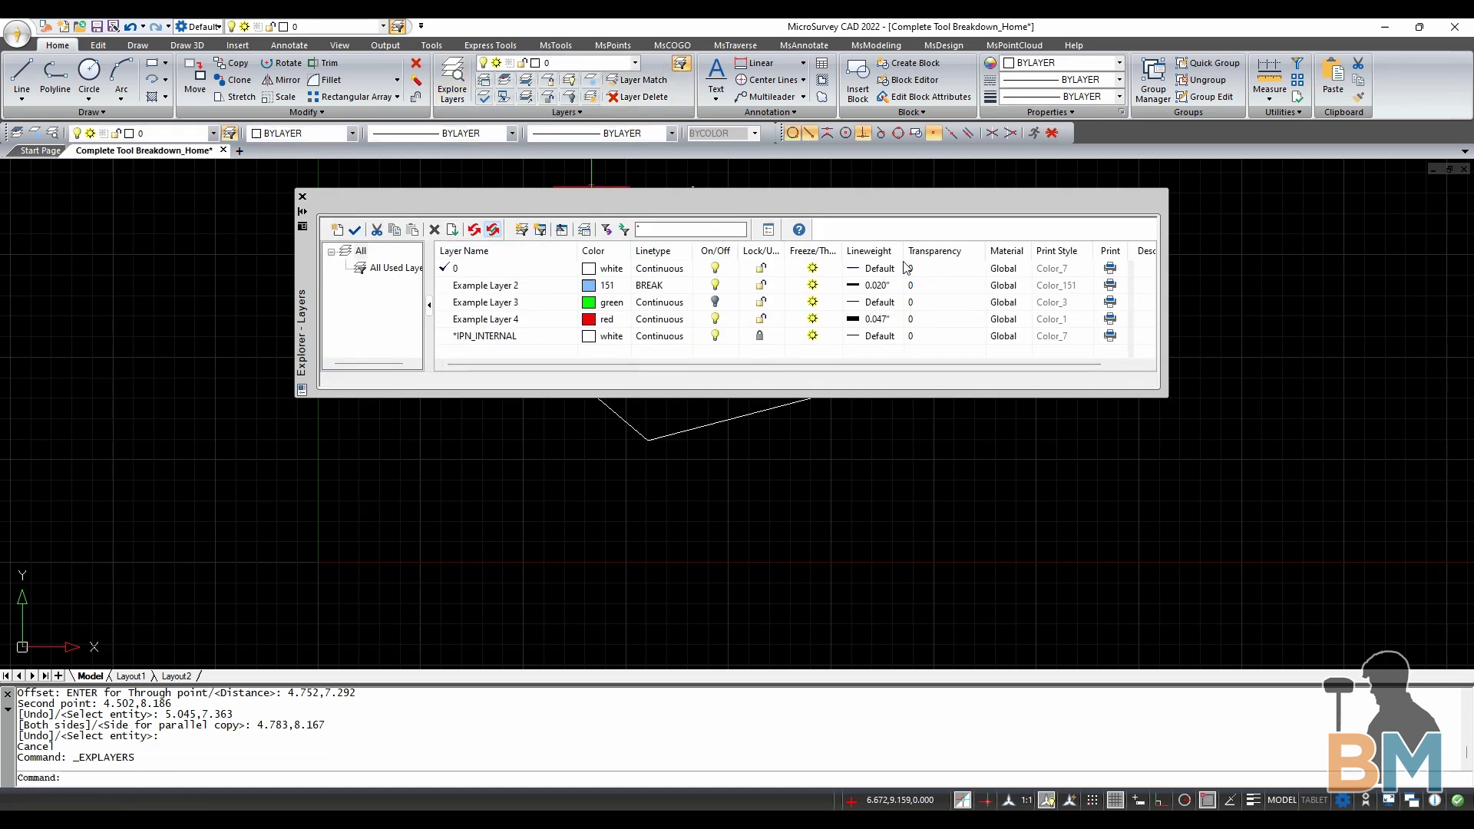
# - Close the Layers explorer, make Example Layer 4 current, then switch to Example Layer 3
pyautogui.click(302, 196)
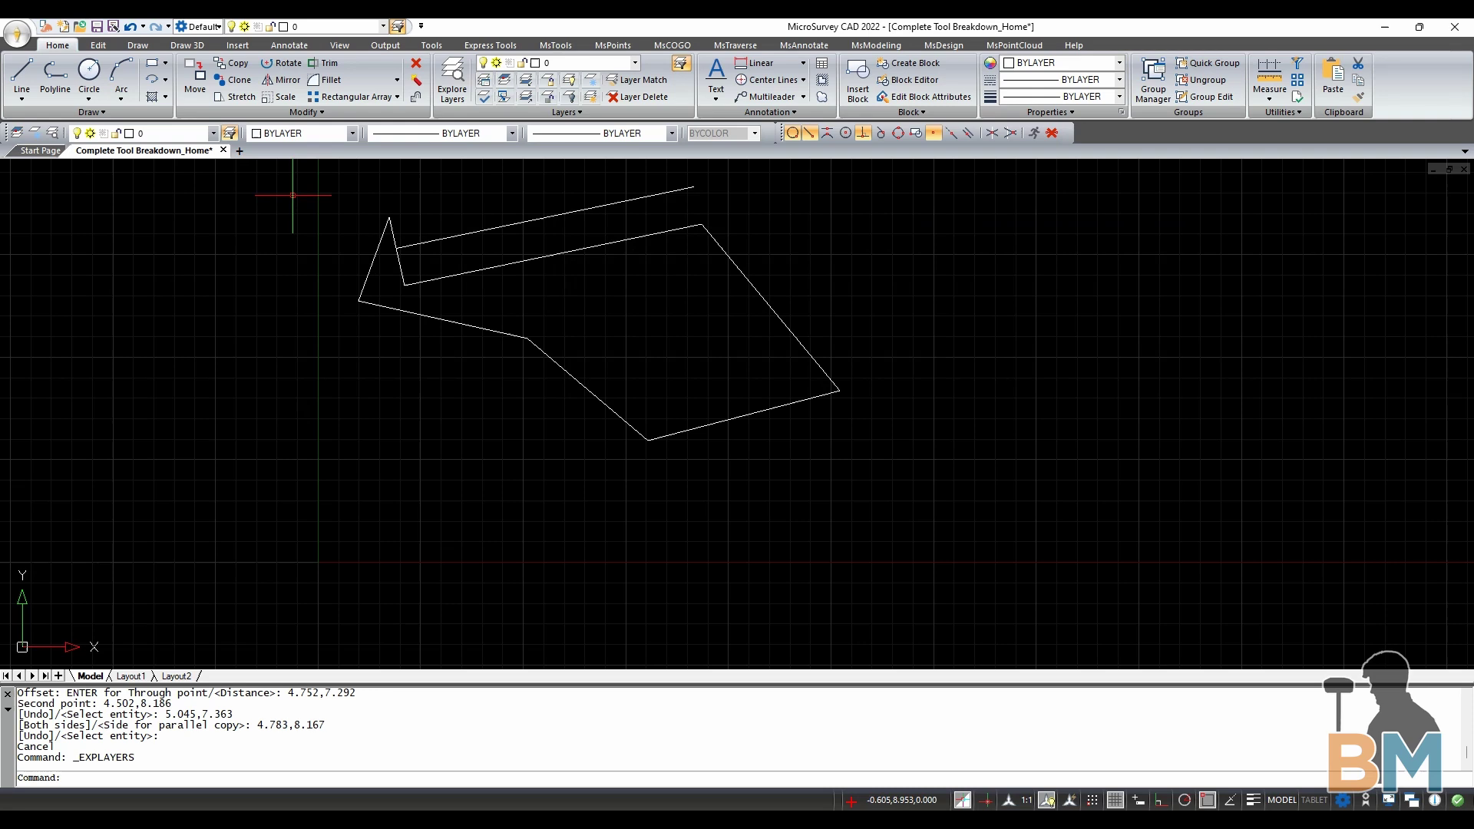
pyautogui.click(634, 62)
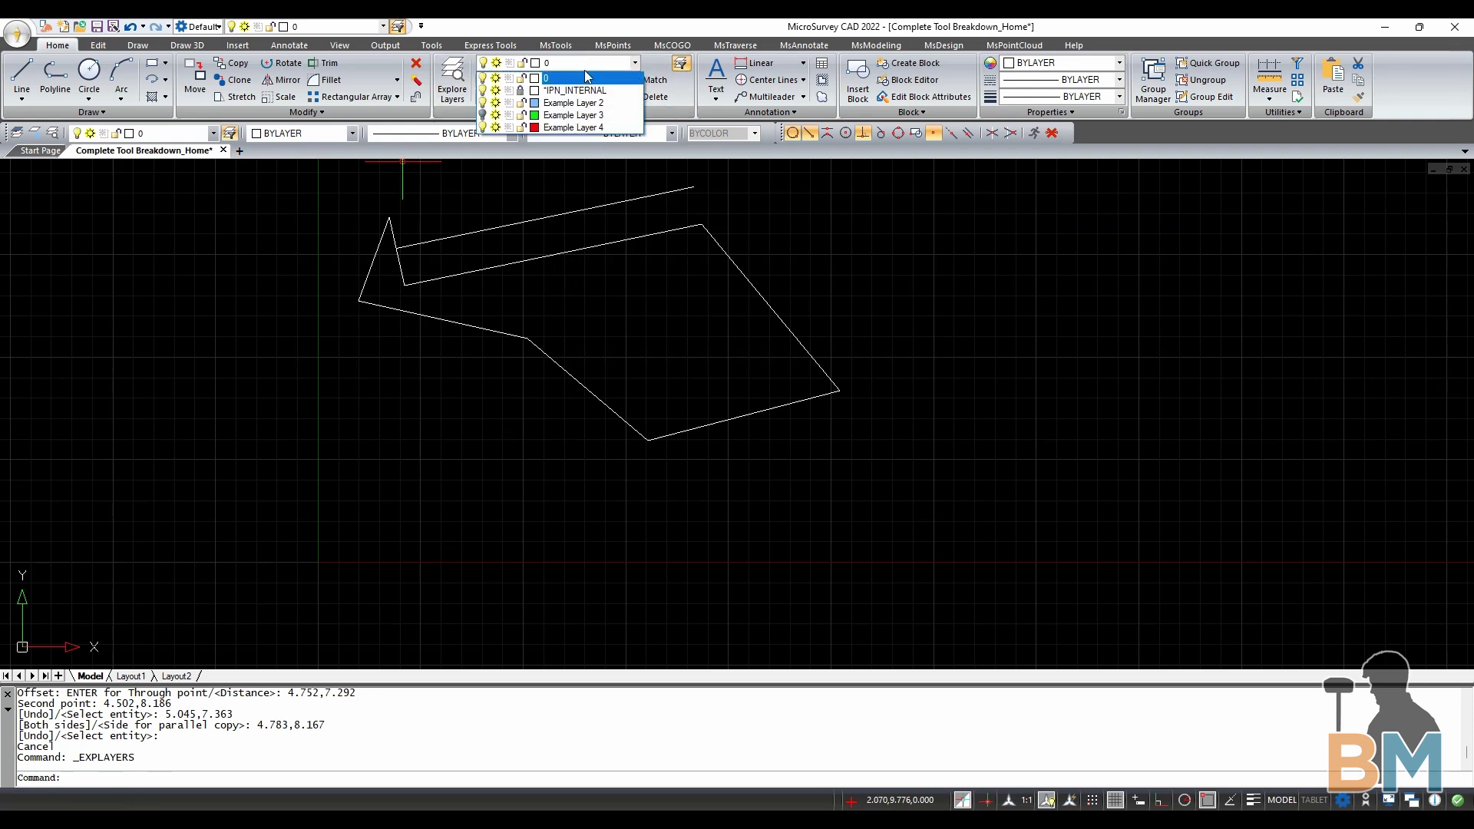
pyautogui.click(595, 127)
pyautogui.click(635, 62)
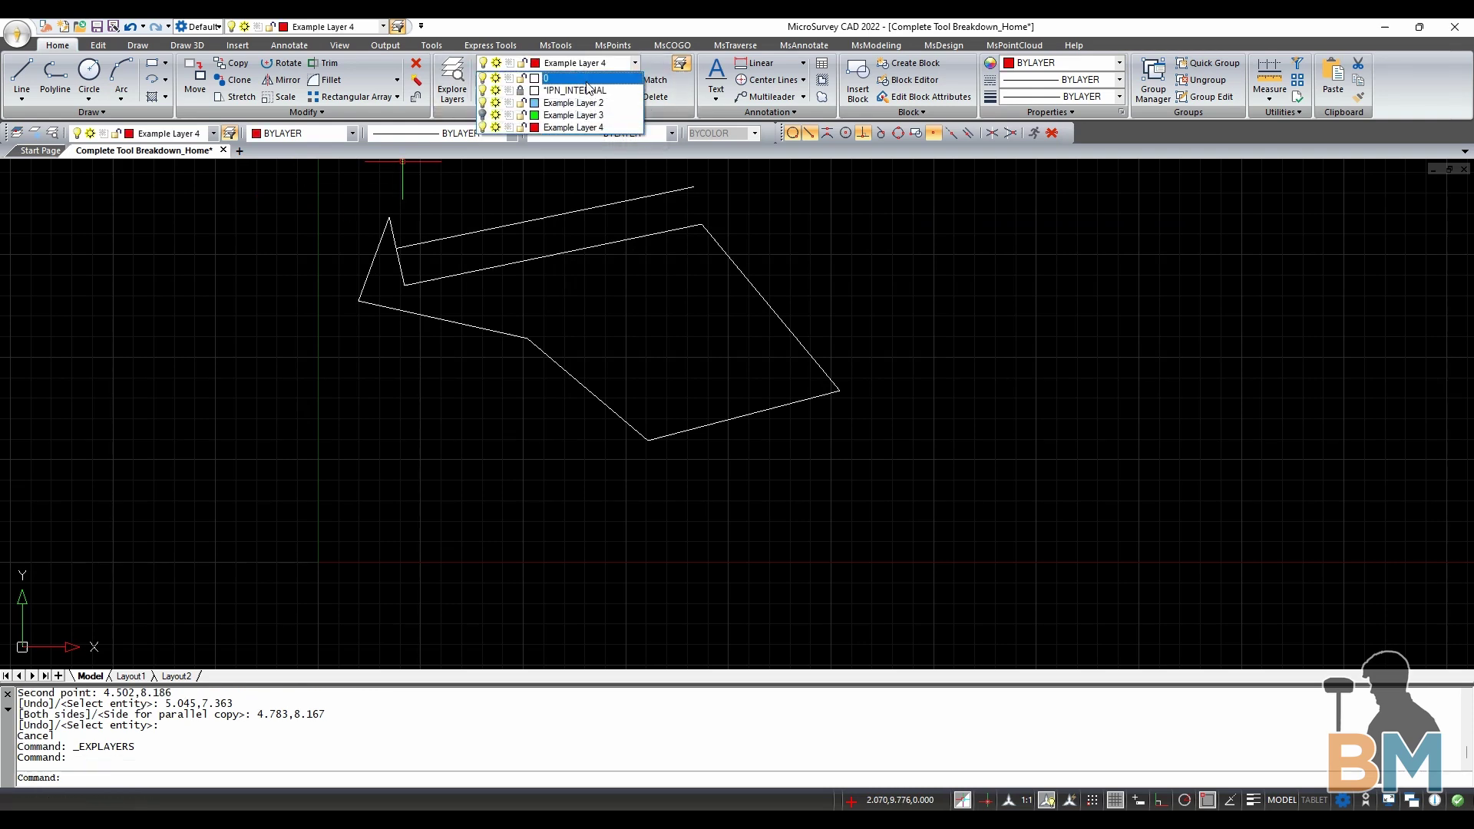
pyautogui.click(591, 115)
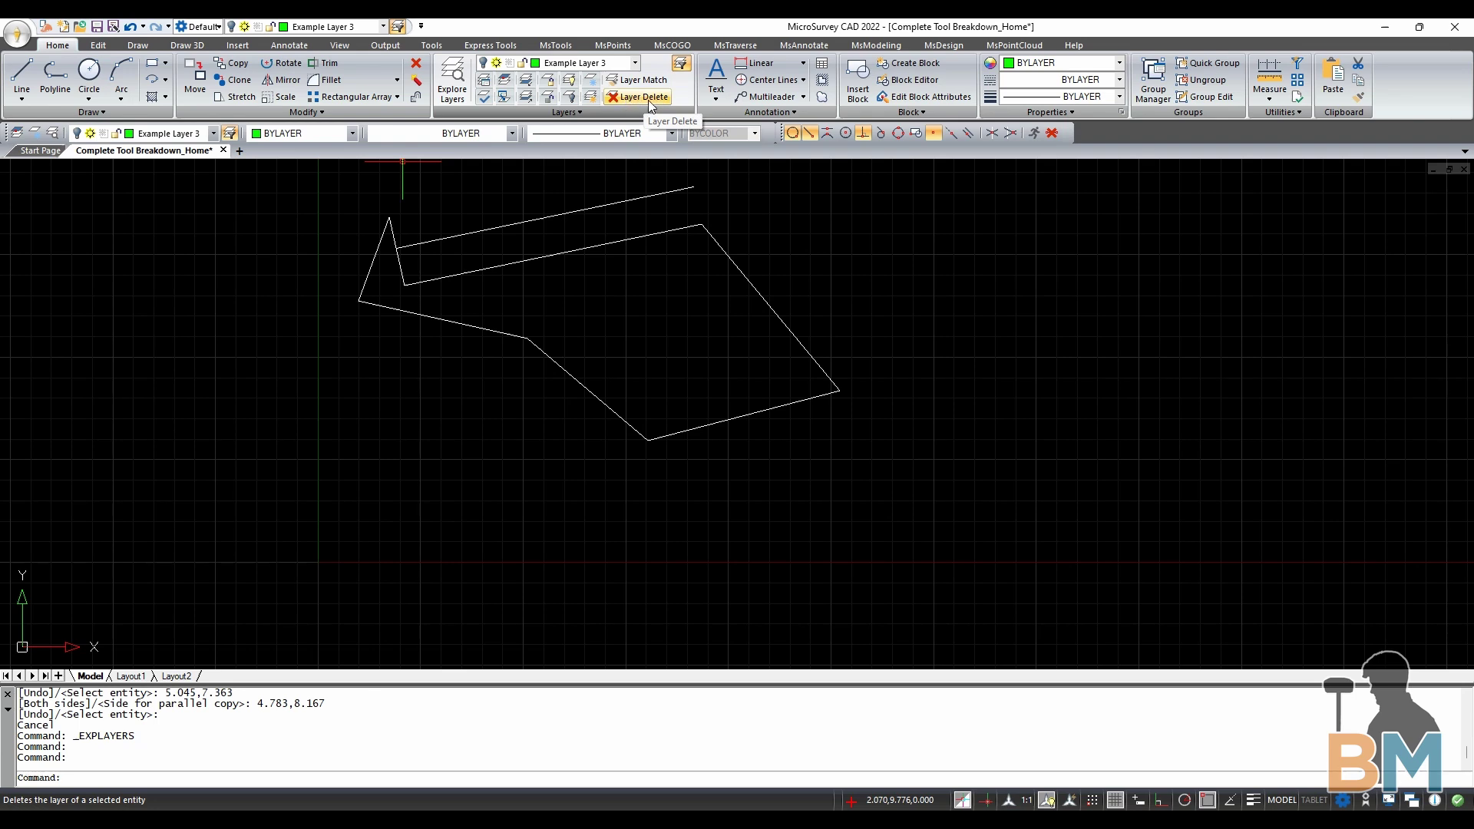
pyautogui.click(715, 95)
pyautogui.click(715, 93)
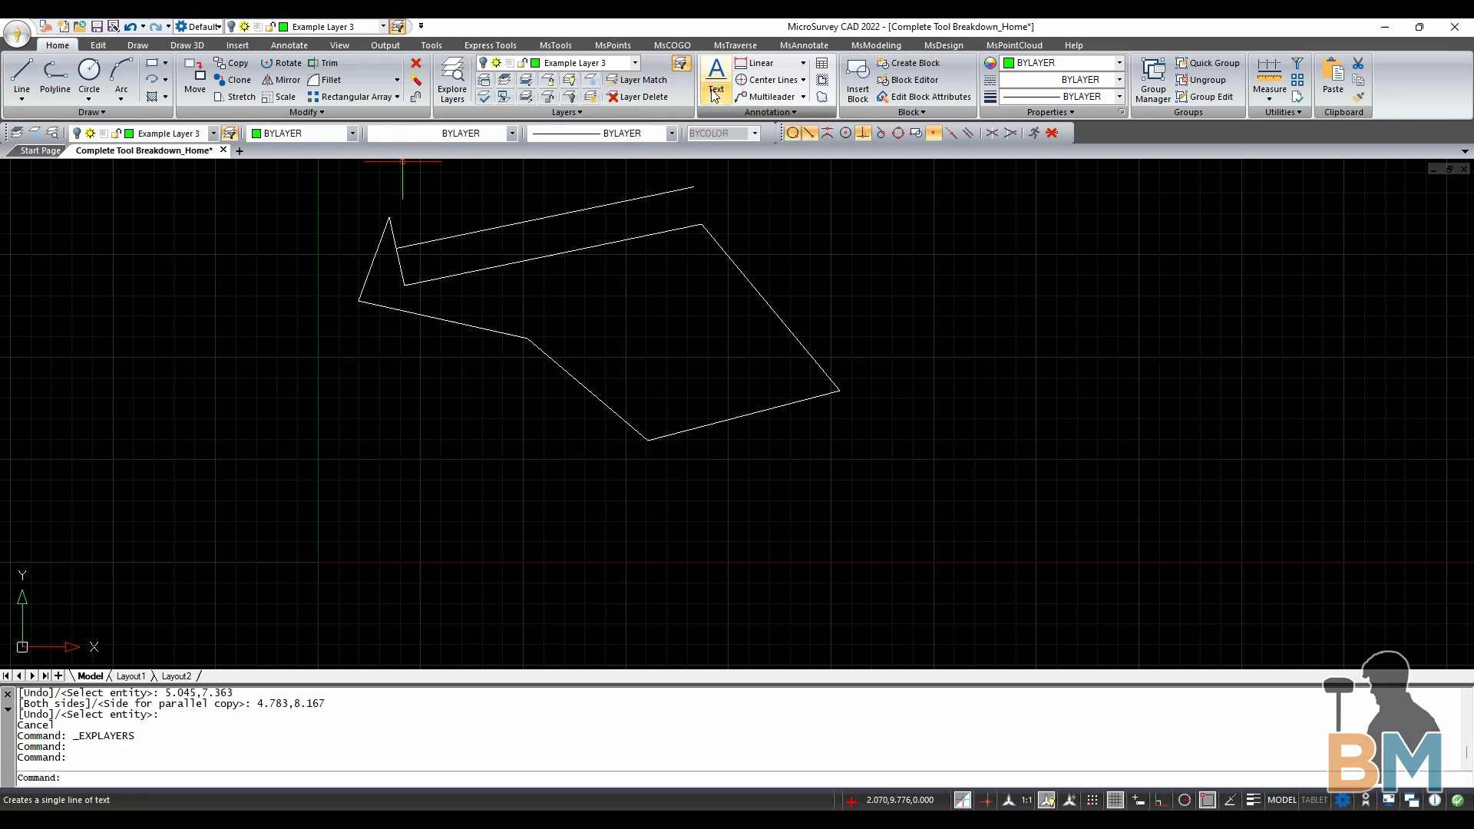
pyautogui.click(803, 63)
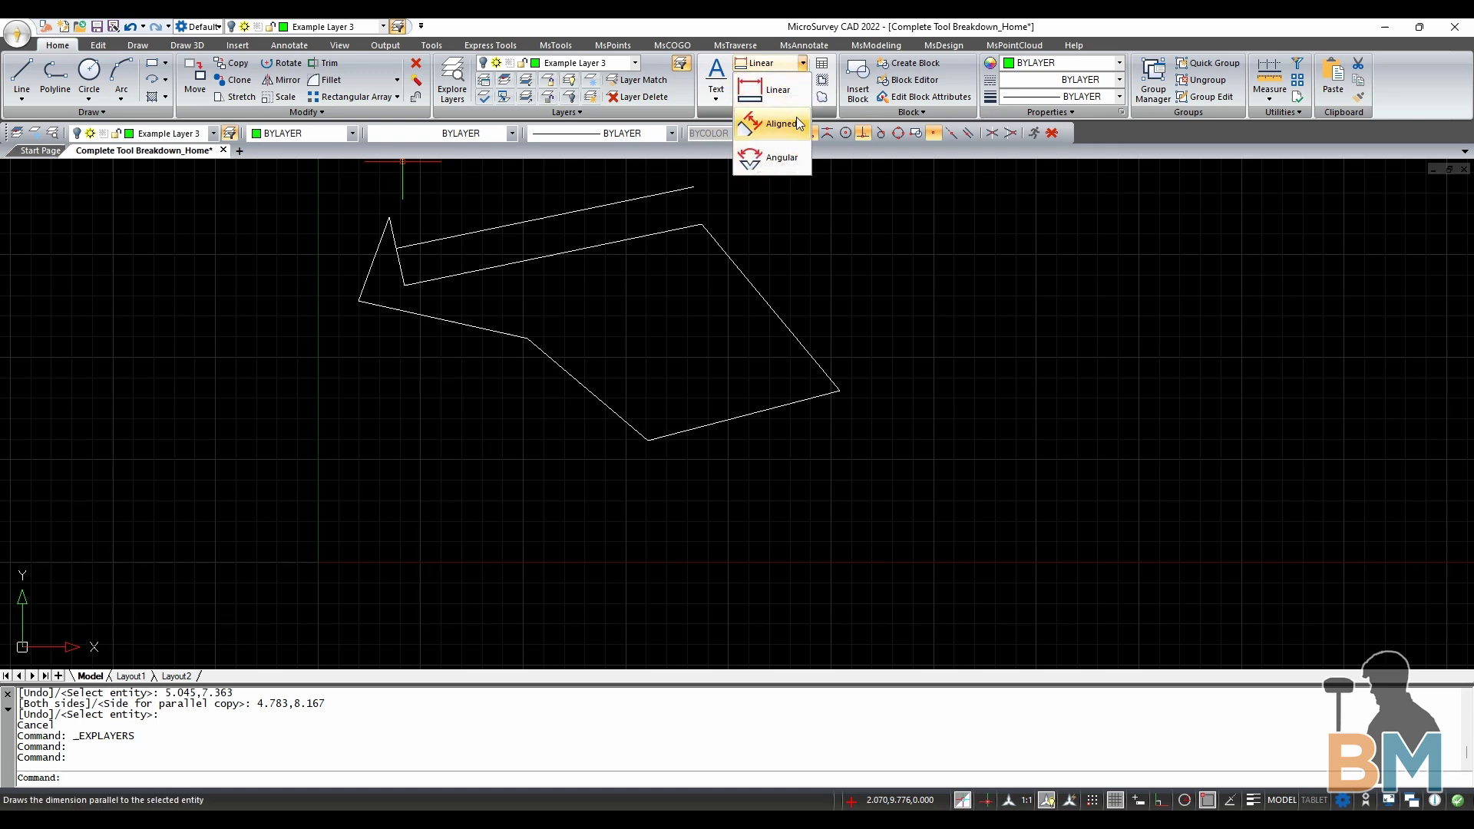
pyautogui.click(802, 63)
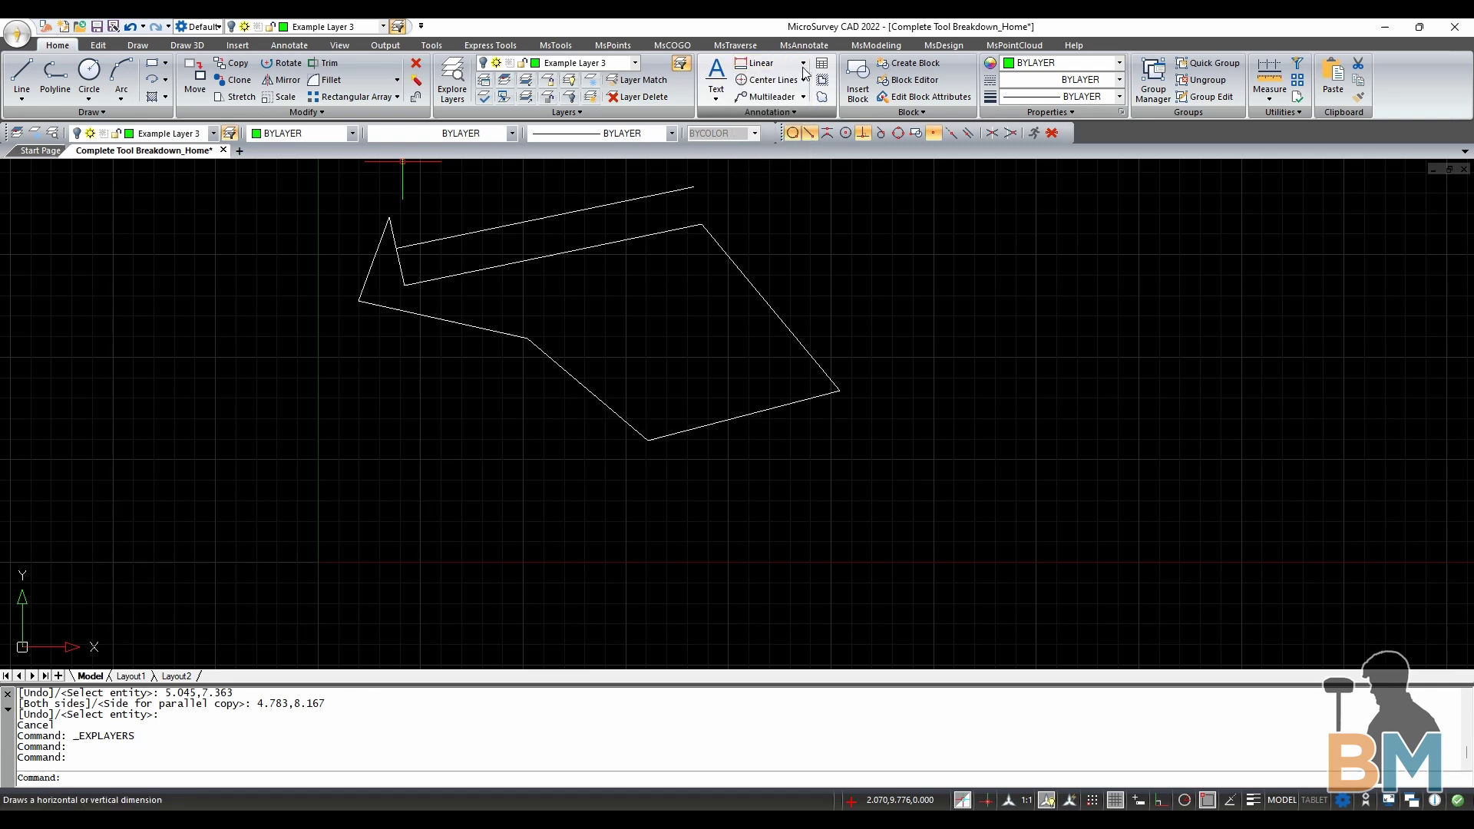
pyautogui.click(803, 79)
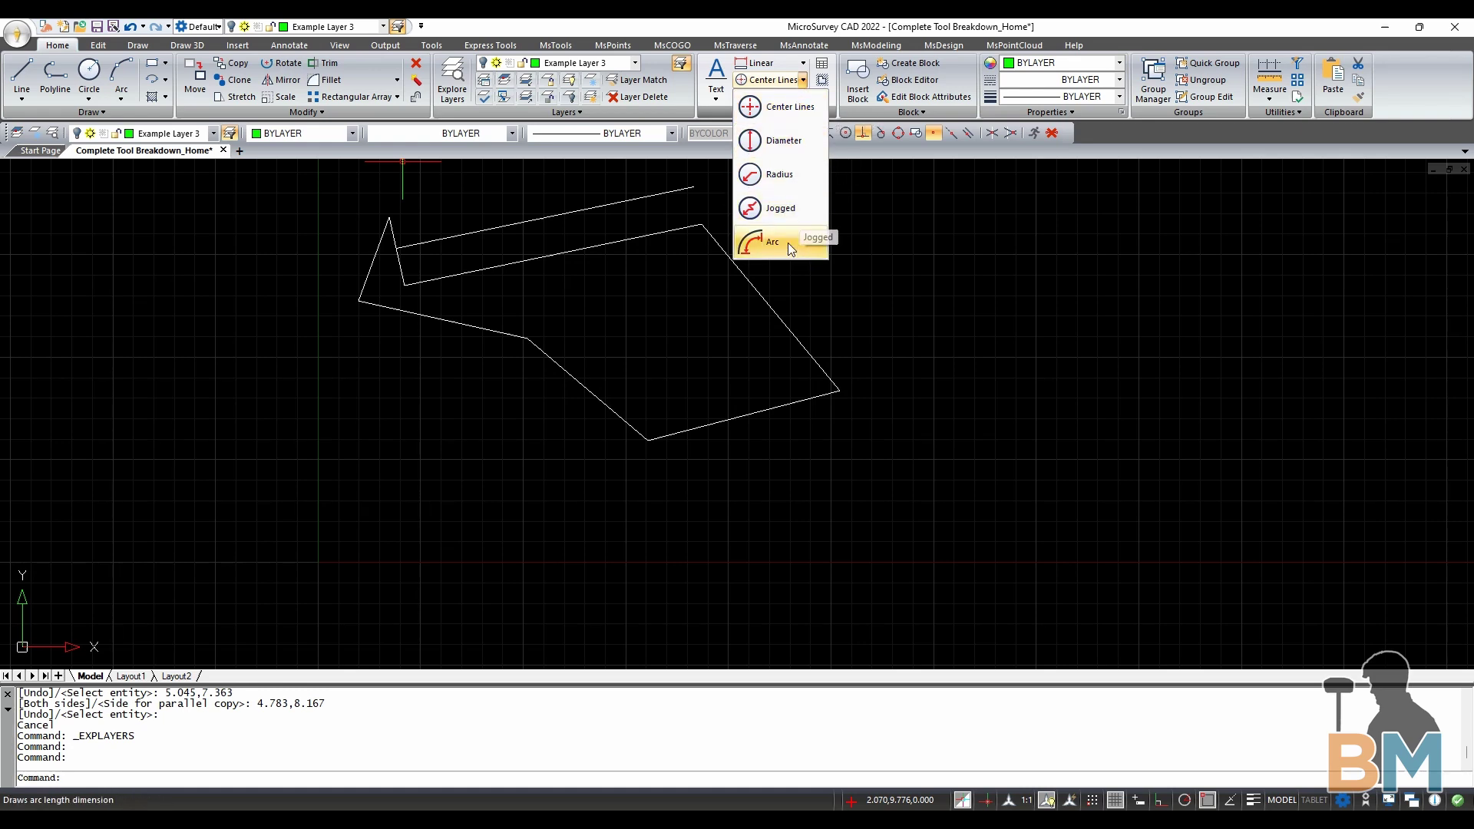
pyautogui.click(804, 96)
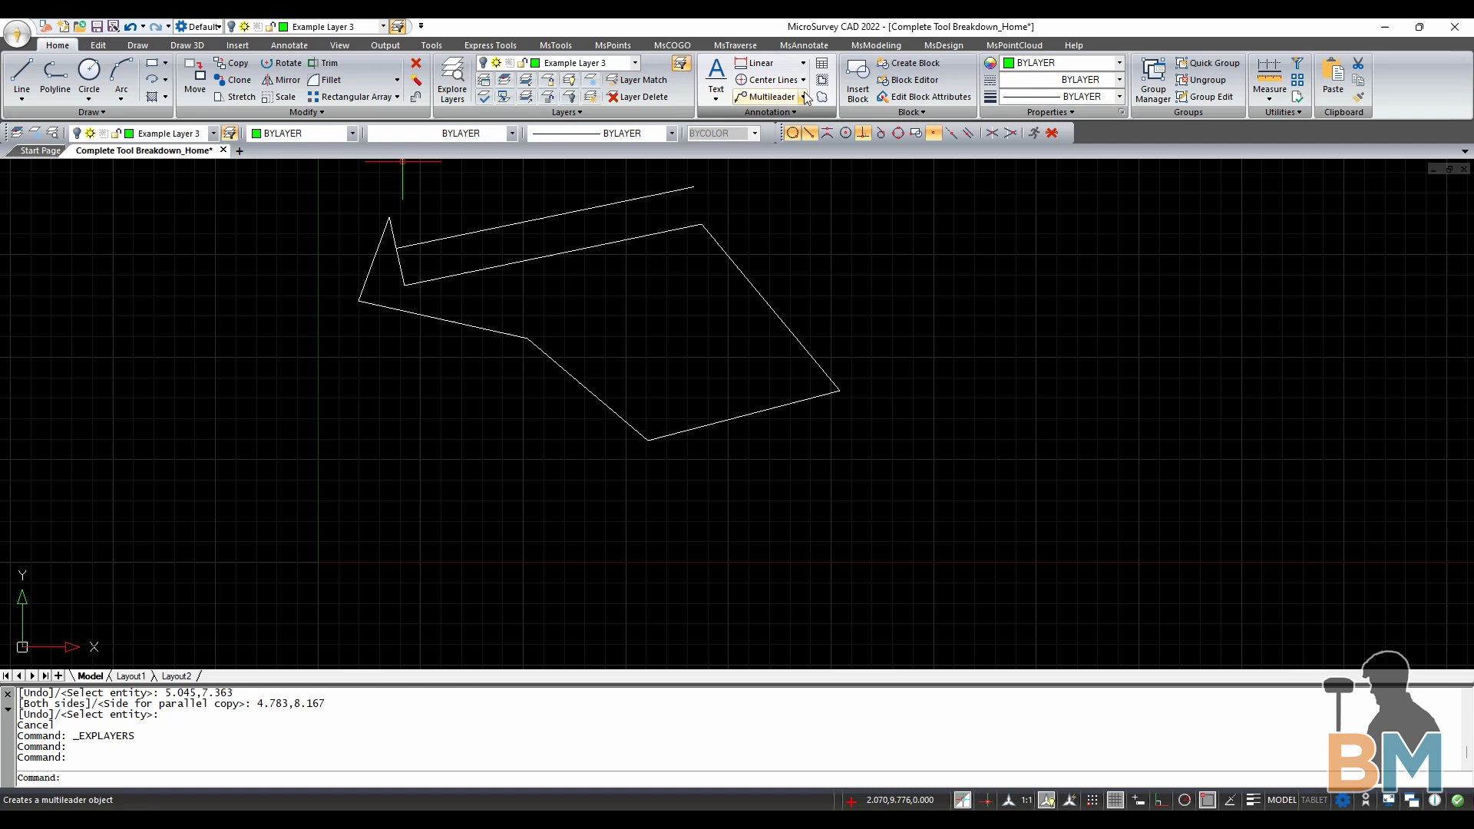
pyautogui.click(803, 97)
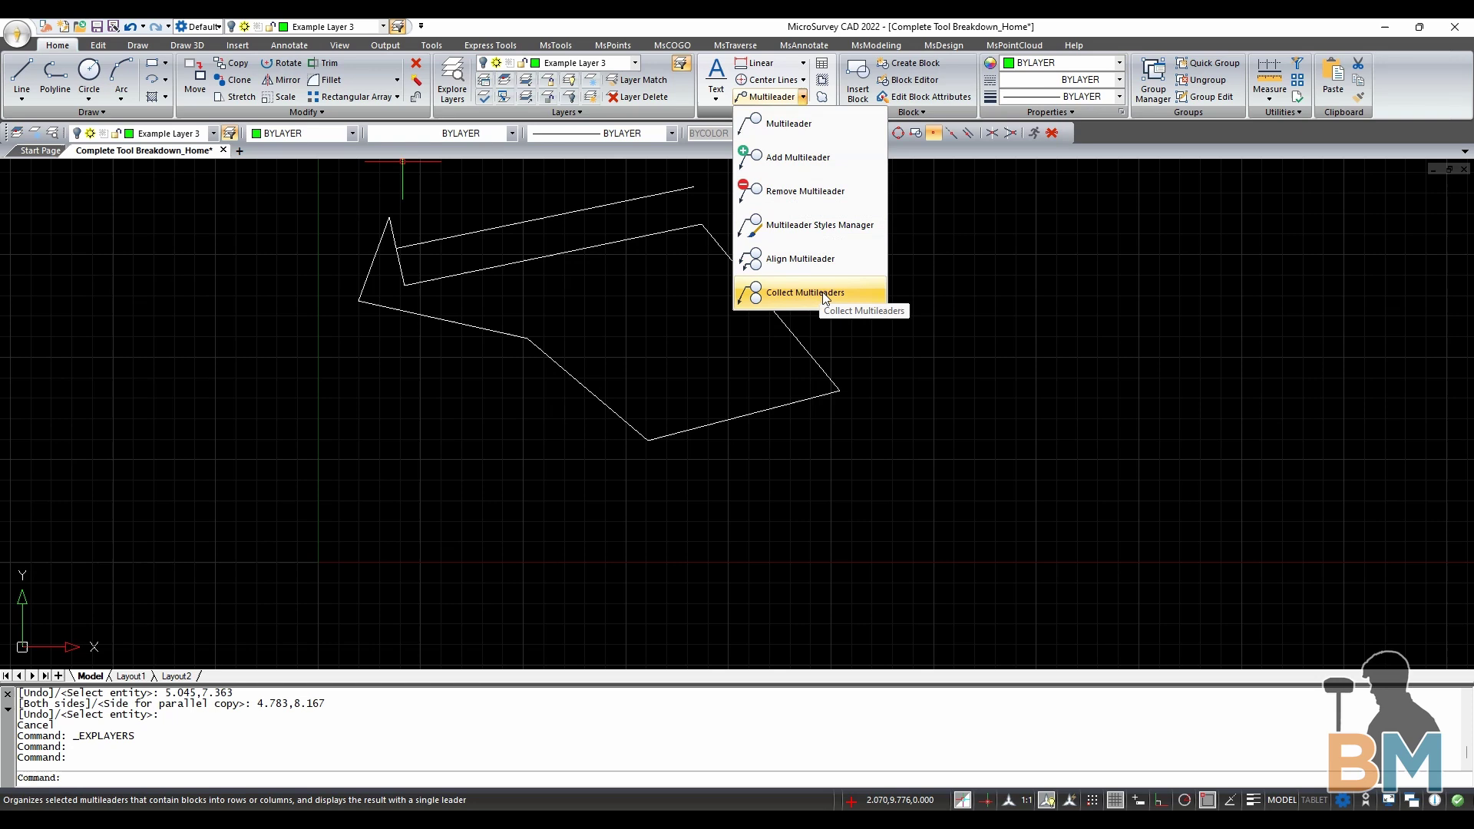
pyautogui.click(800, 99)
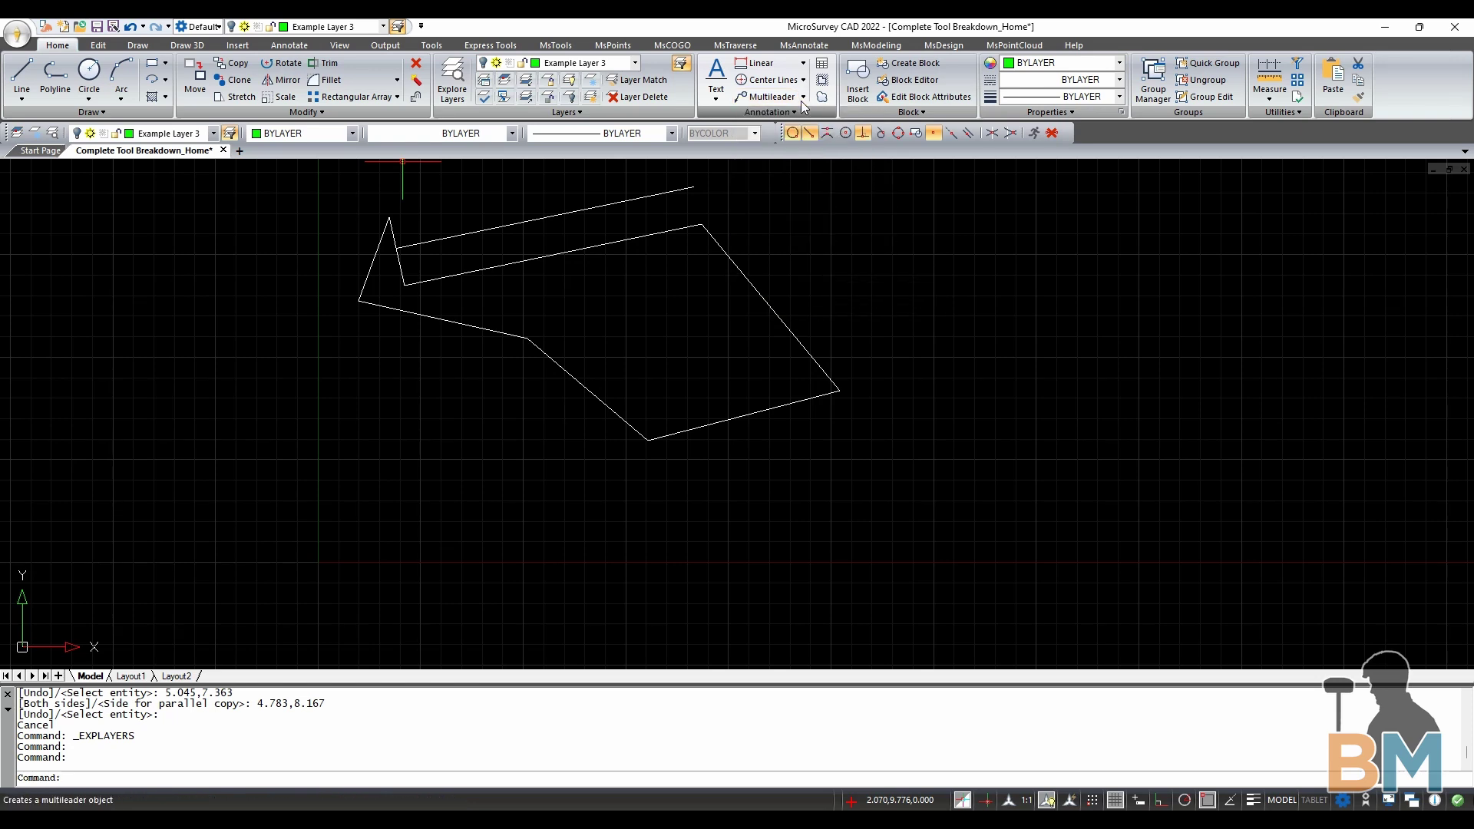
pyautogui.click(826, 67)
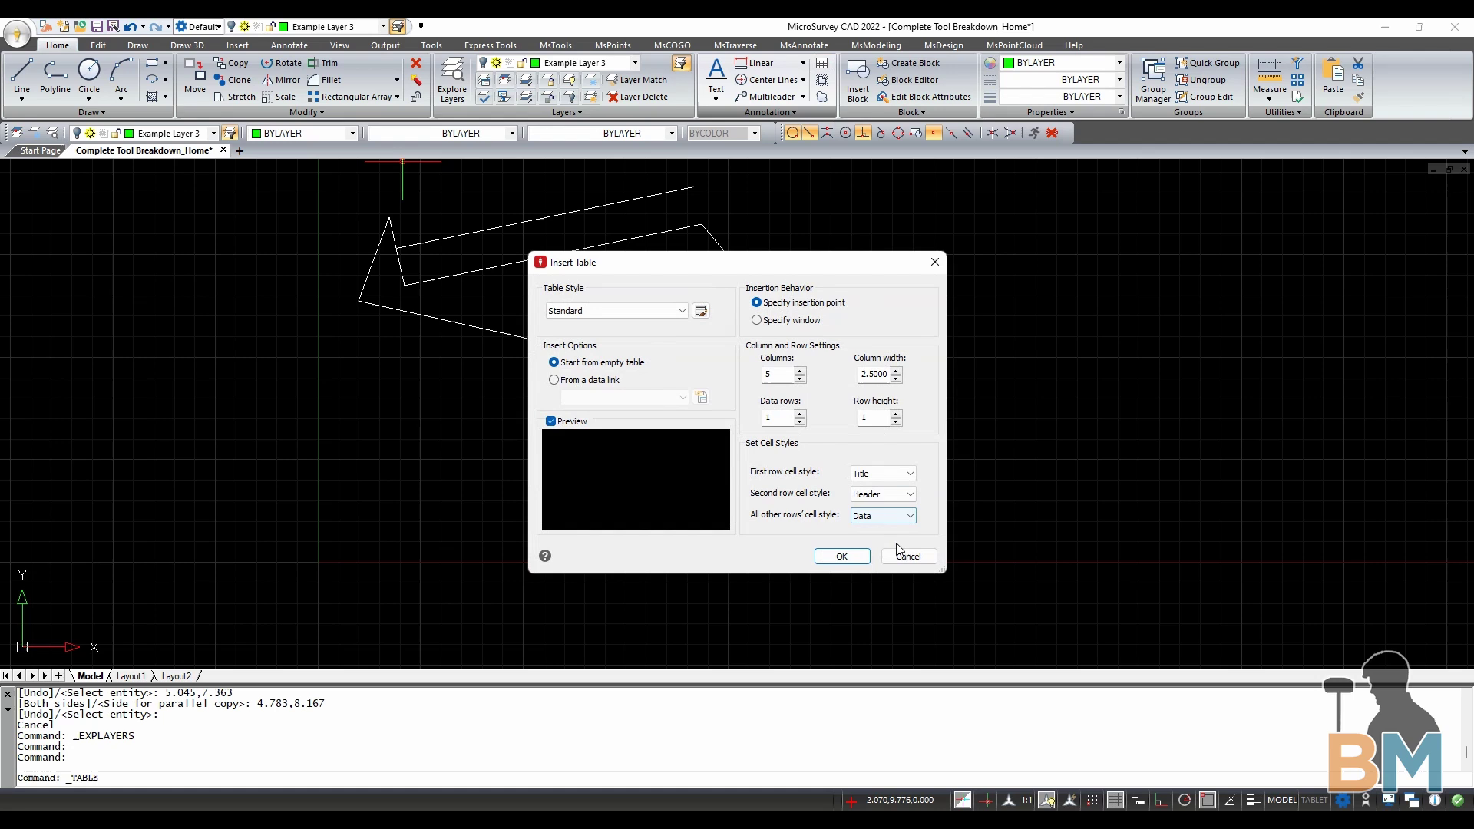
pyautogui.click(900, 552)
pyautogui.click(824, 83)
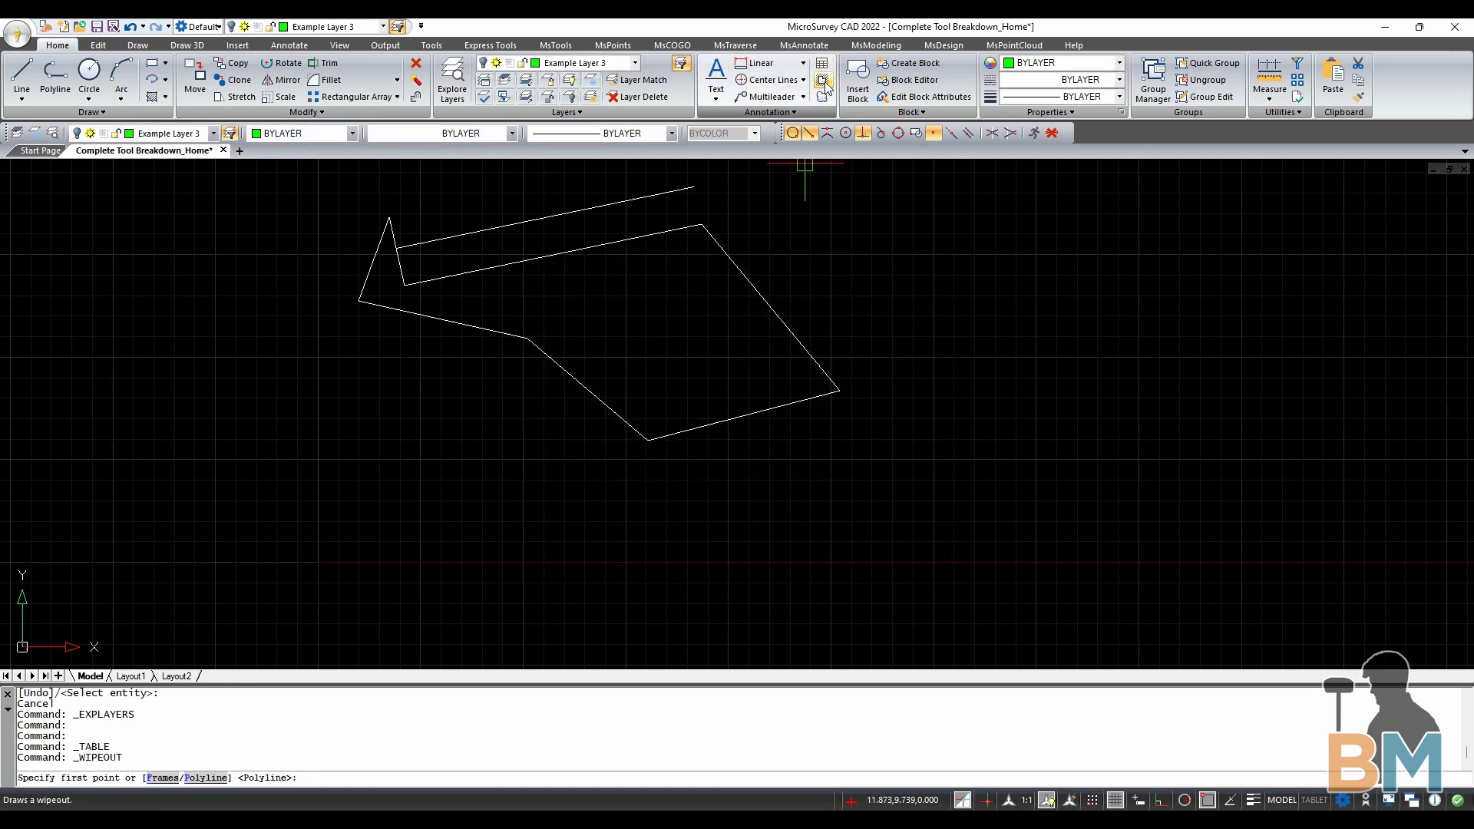
pyautogui.click(907, 278)
pyautogui.click(1125, 290)
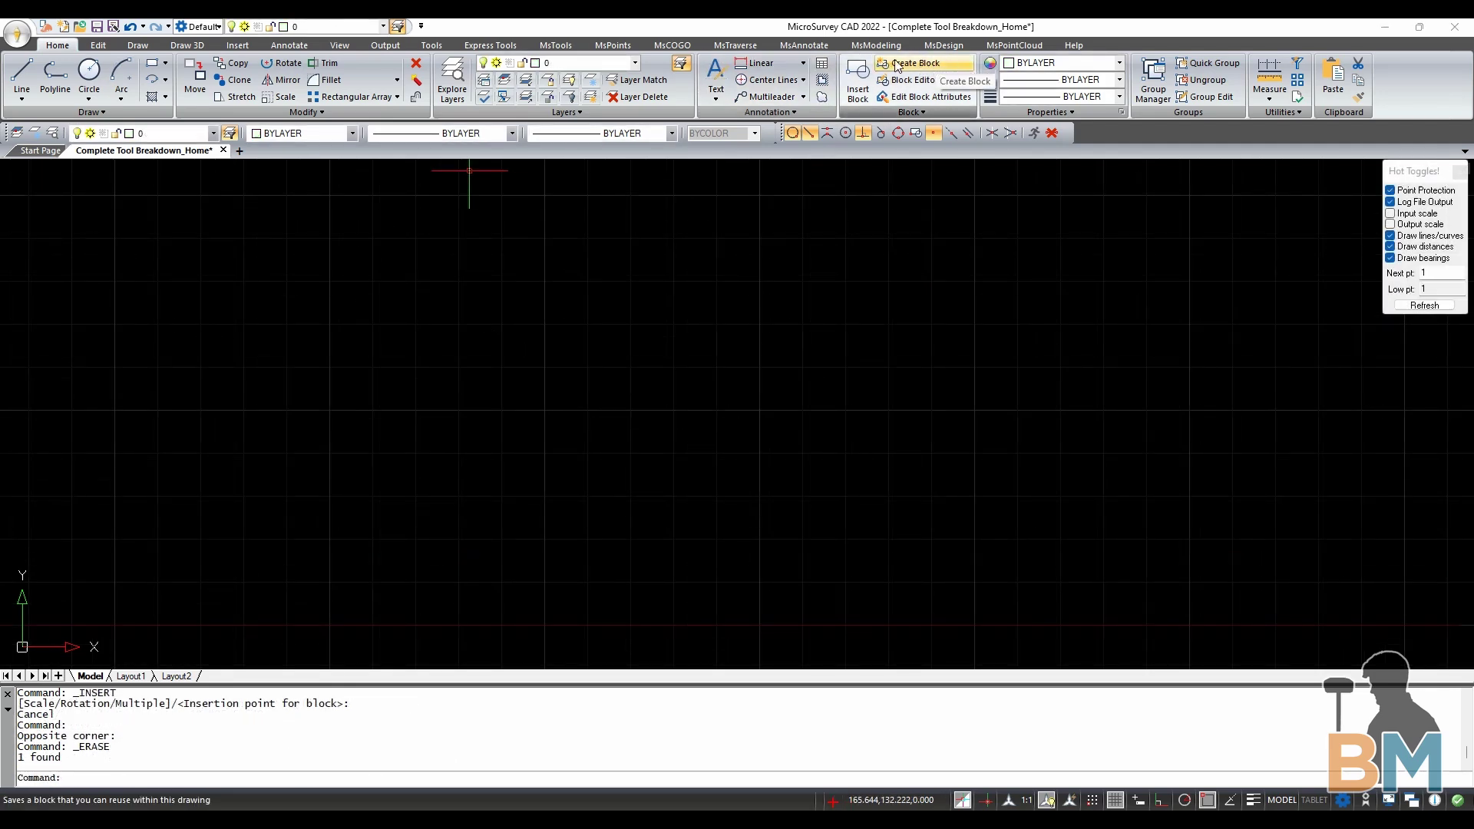
# - Cancel Create Block, then insert two Video Example Block copies side by side
pyautogui.click(942, 62)
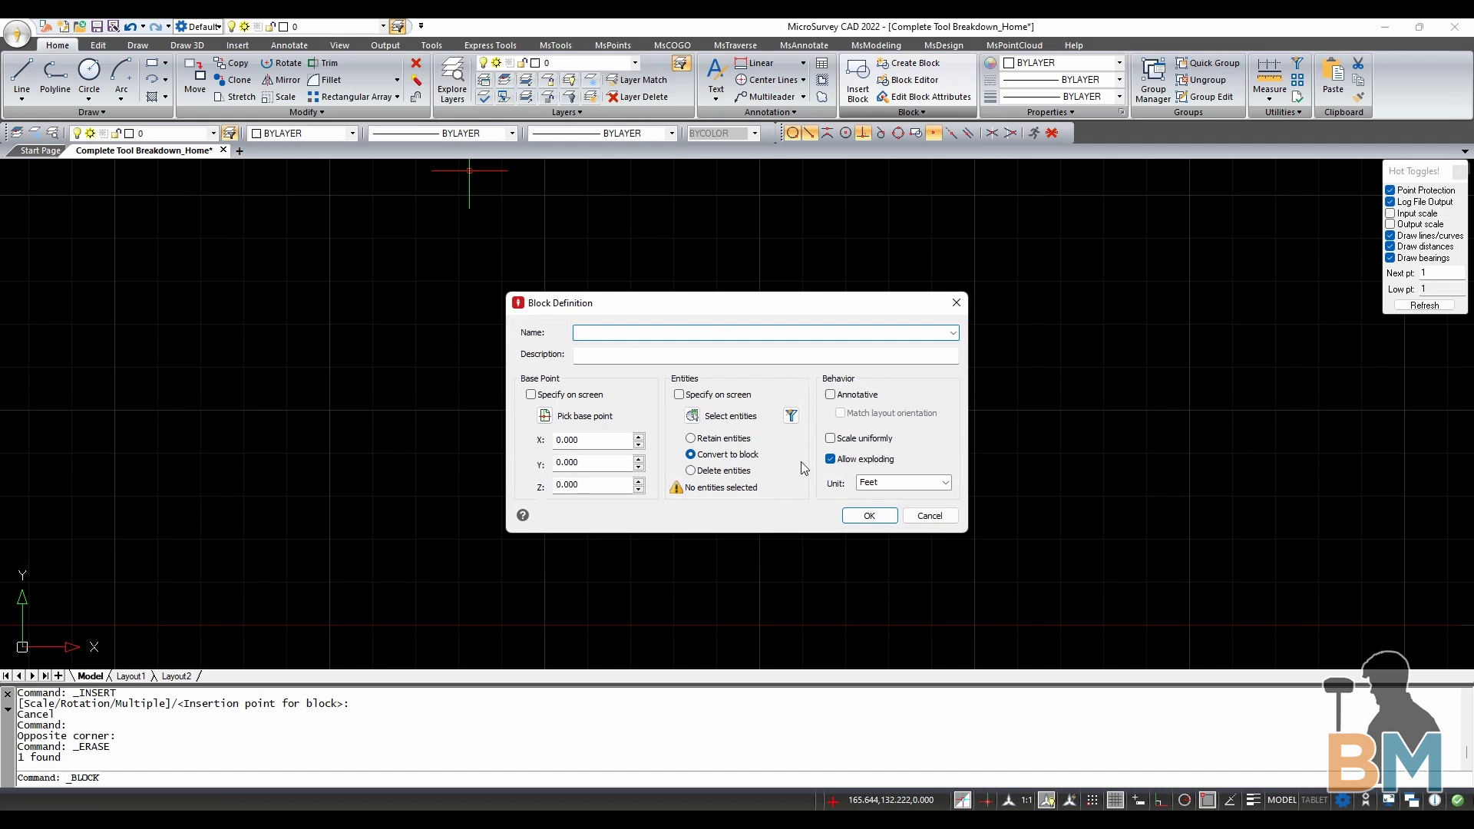
pyautogui.click(861, 516)
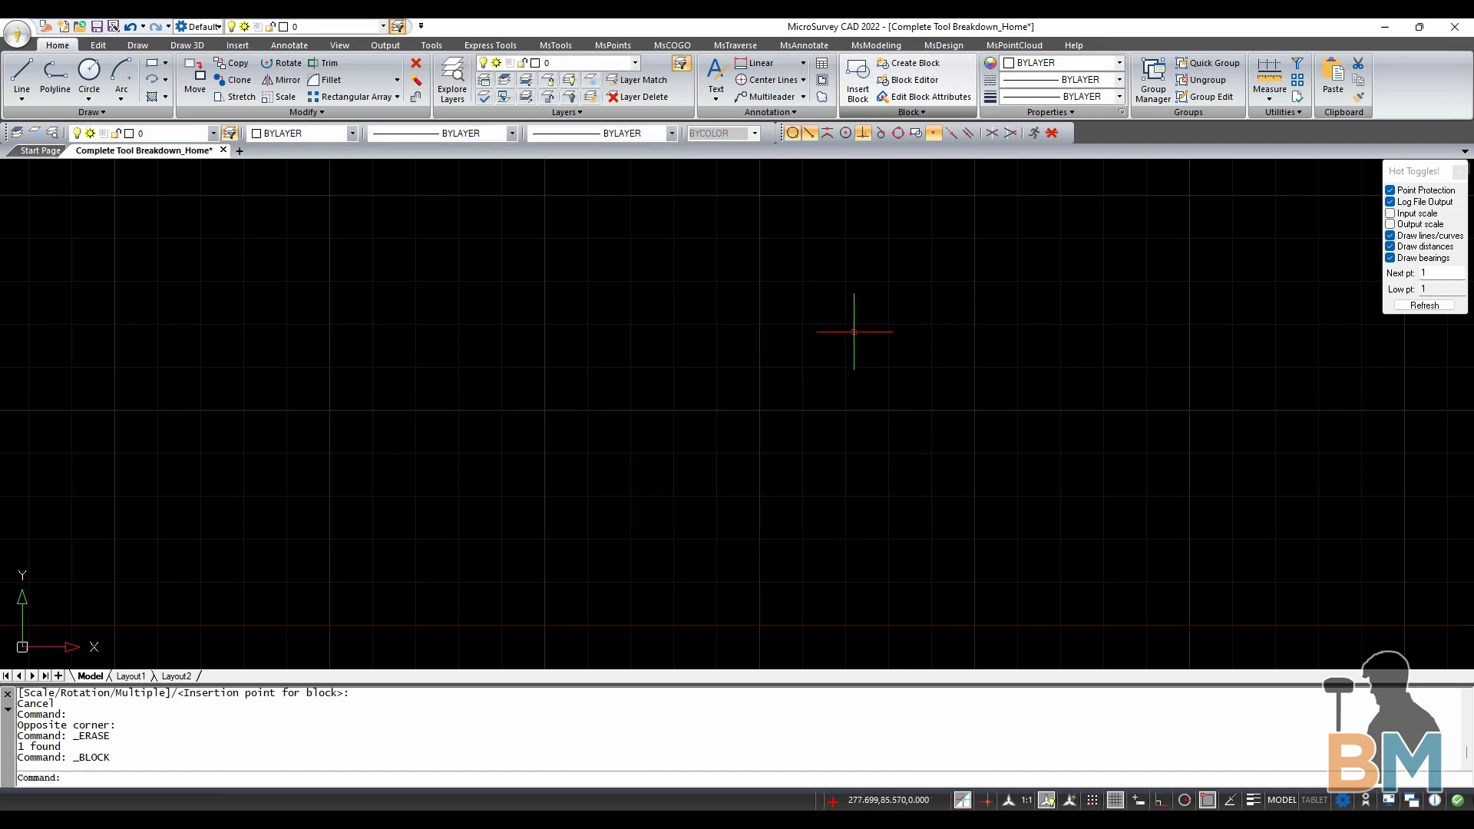
pyautogui.click(861, 79)
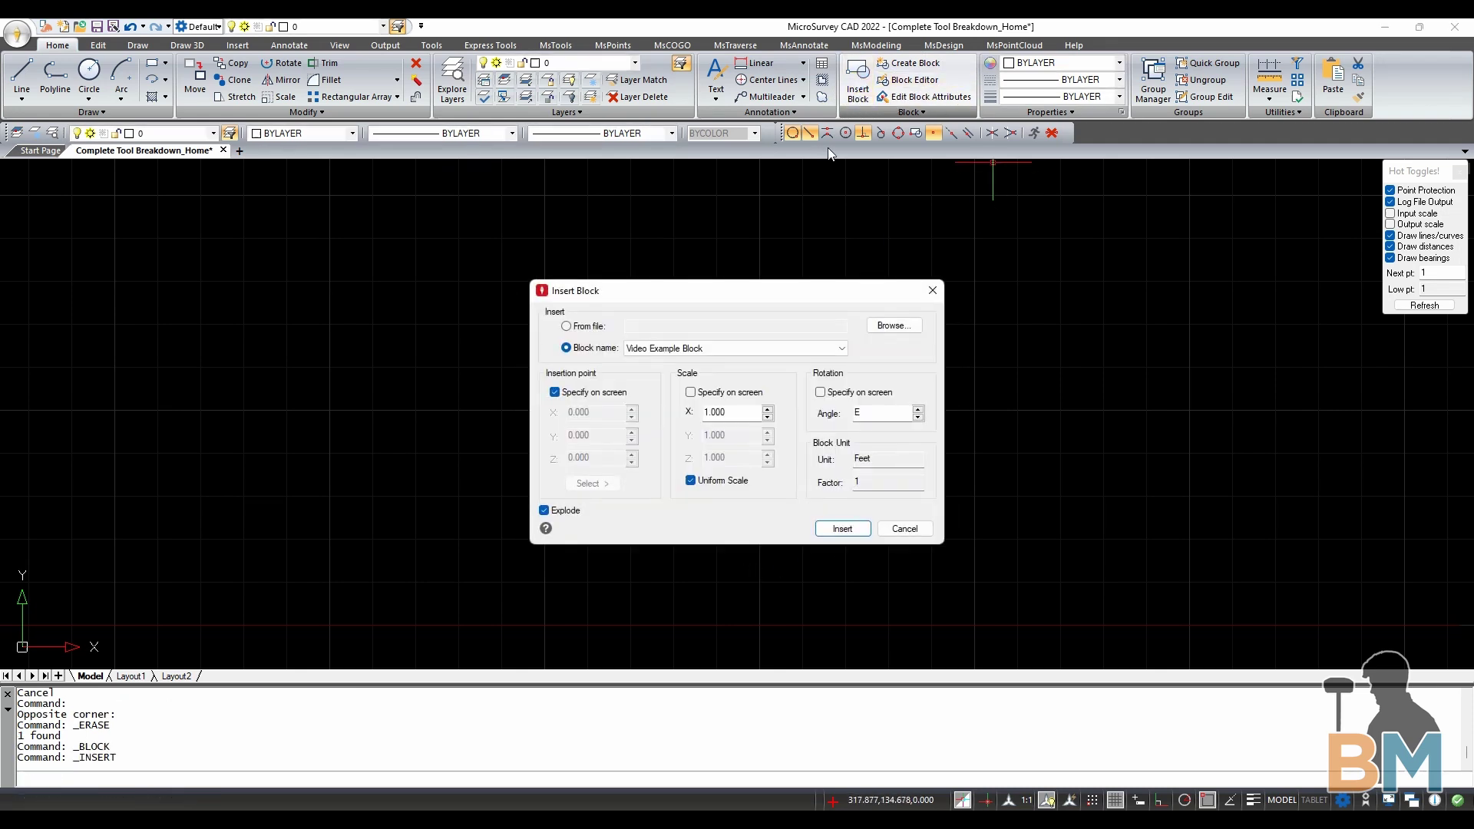
pyautogui.click(817, 530)
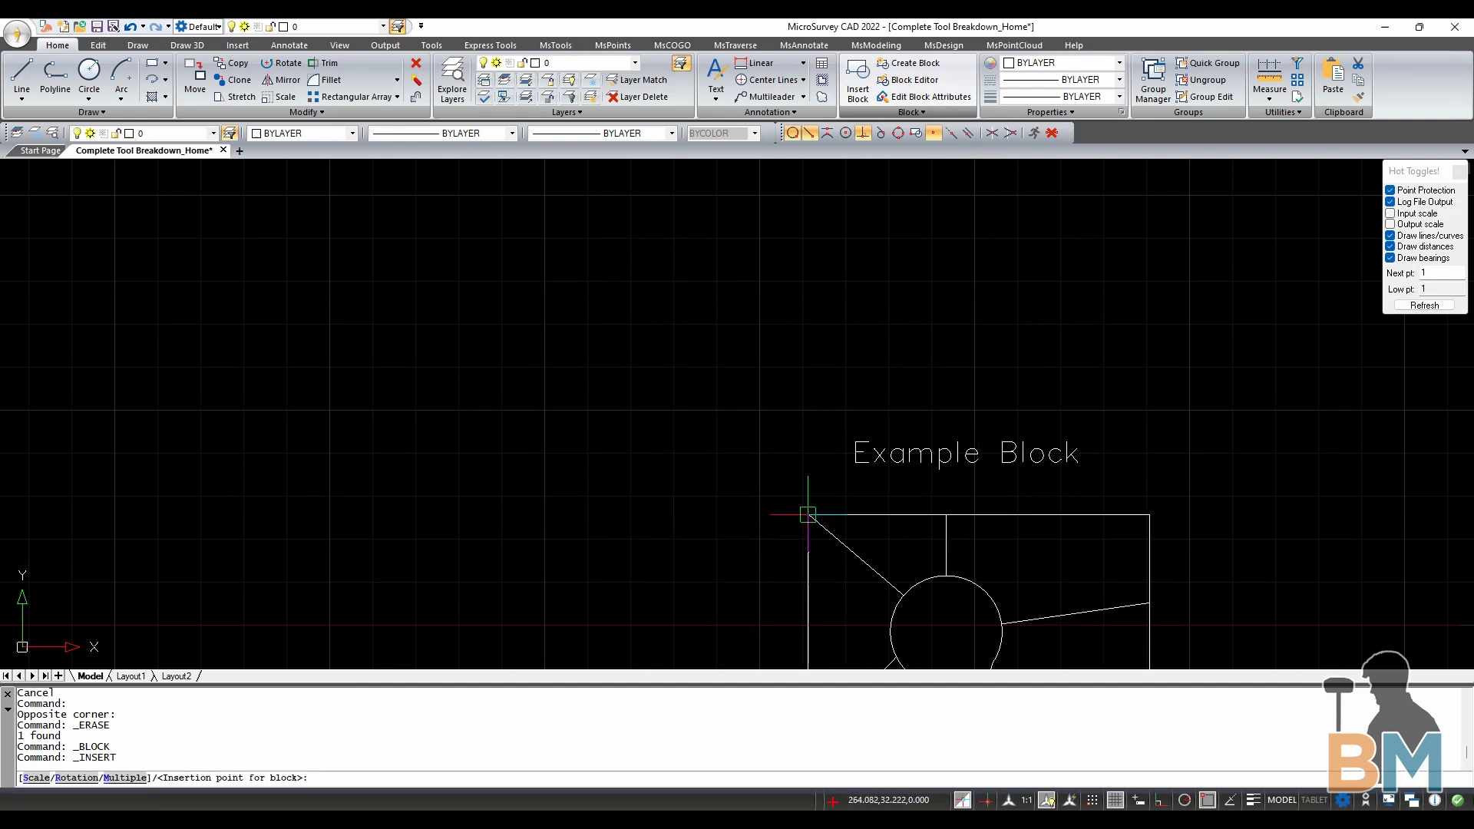
pyautogui.click(226, 266)
pyautogui.press('Return')
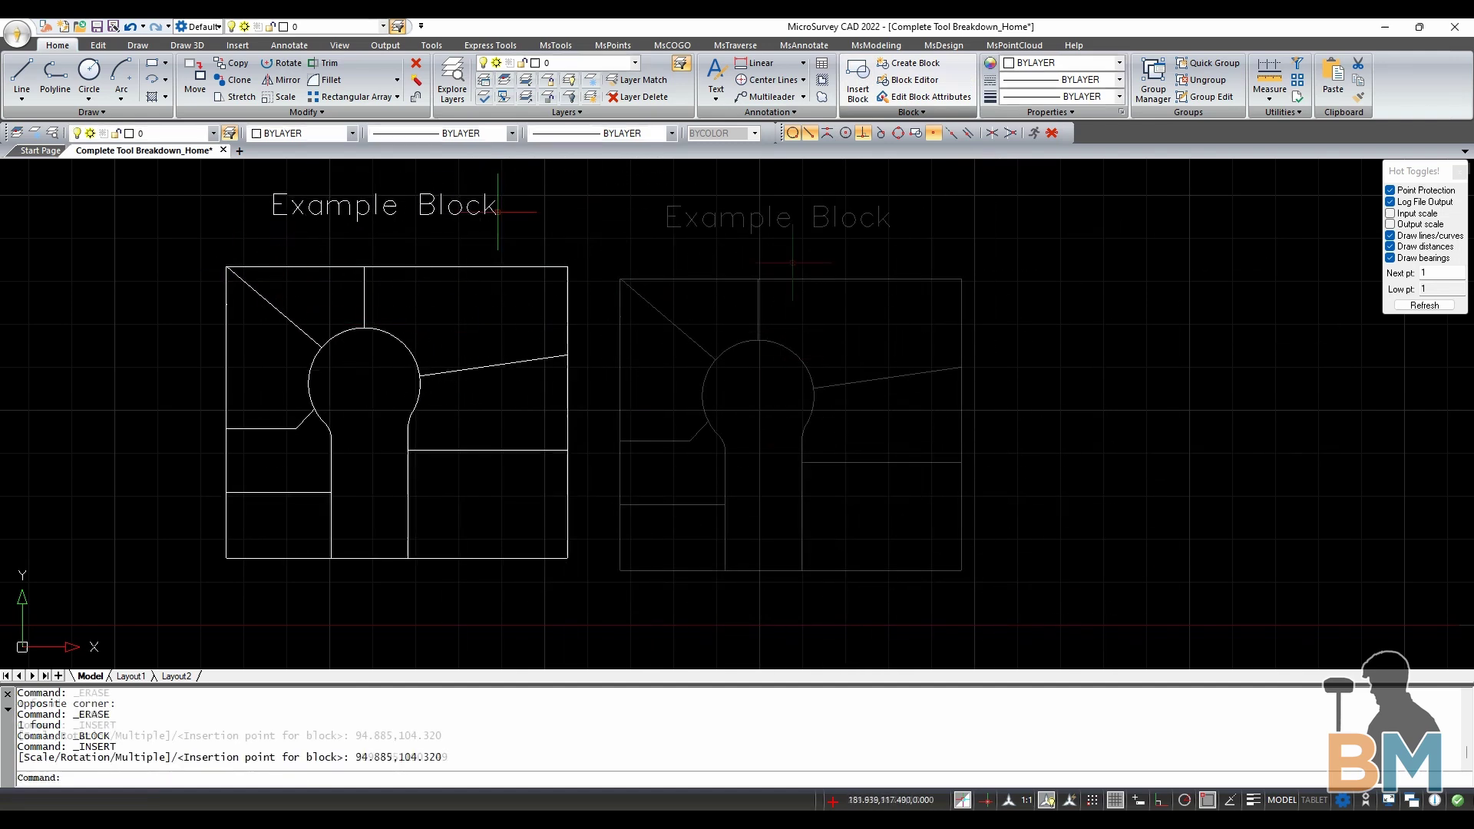
pyautogui.click(620, 279)
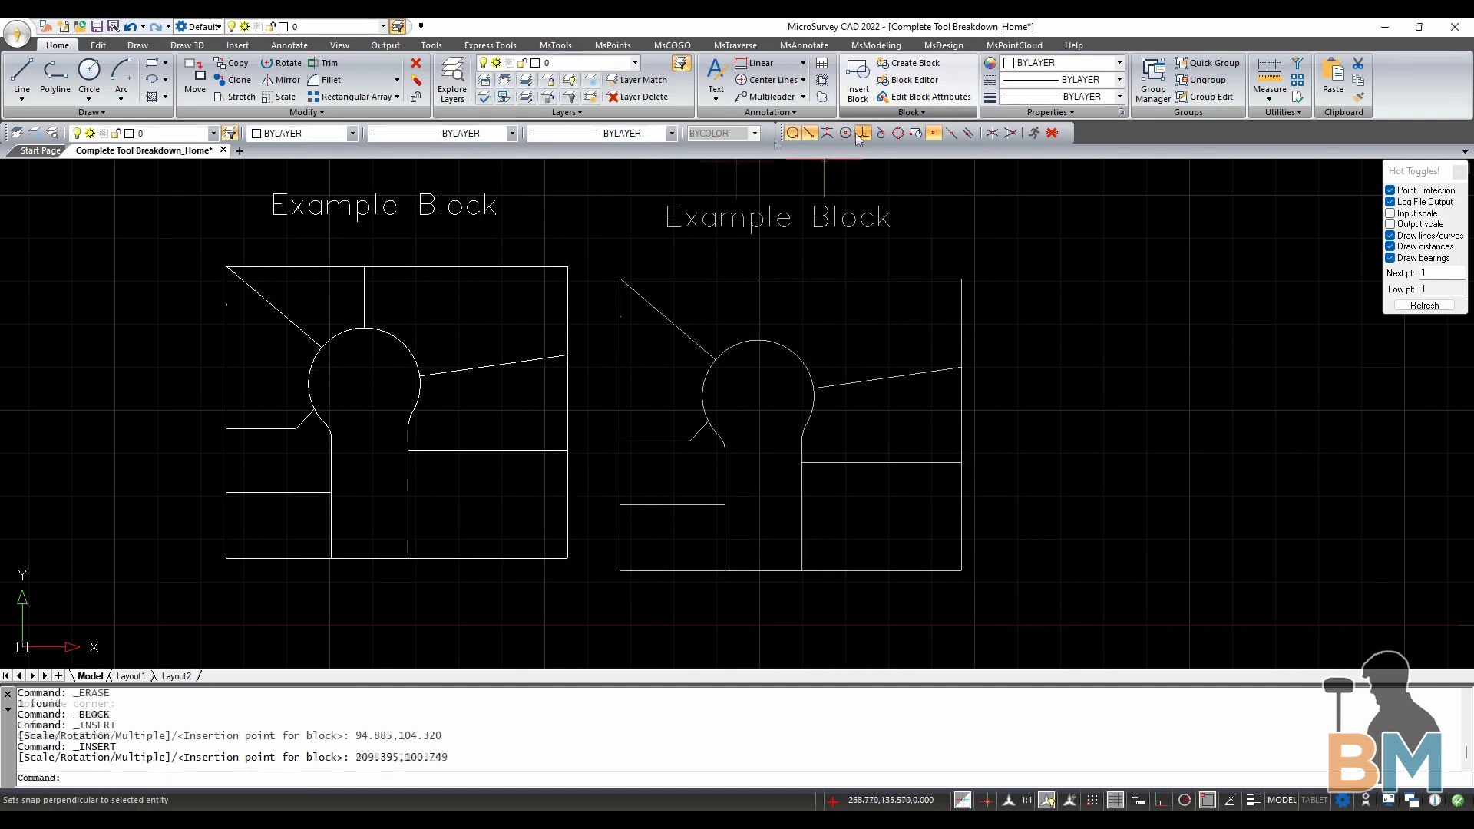
# - Open the block for editing and review the colour, linetype and lineweight lists, keeping BYLAYER
pyautogui.click(921, 84)
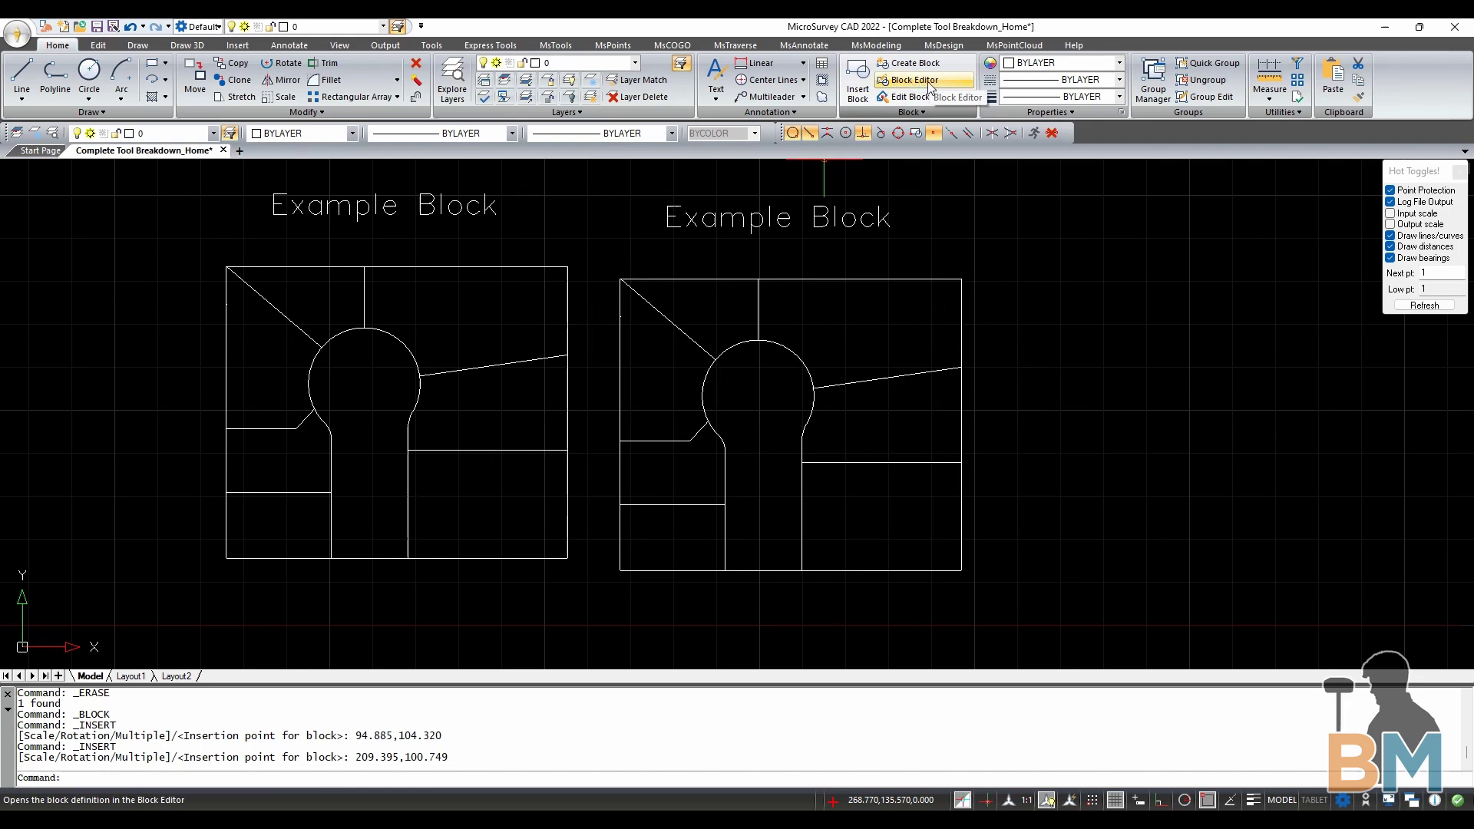
pyautogui.click(1071, 67)
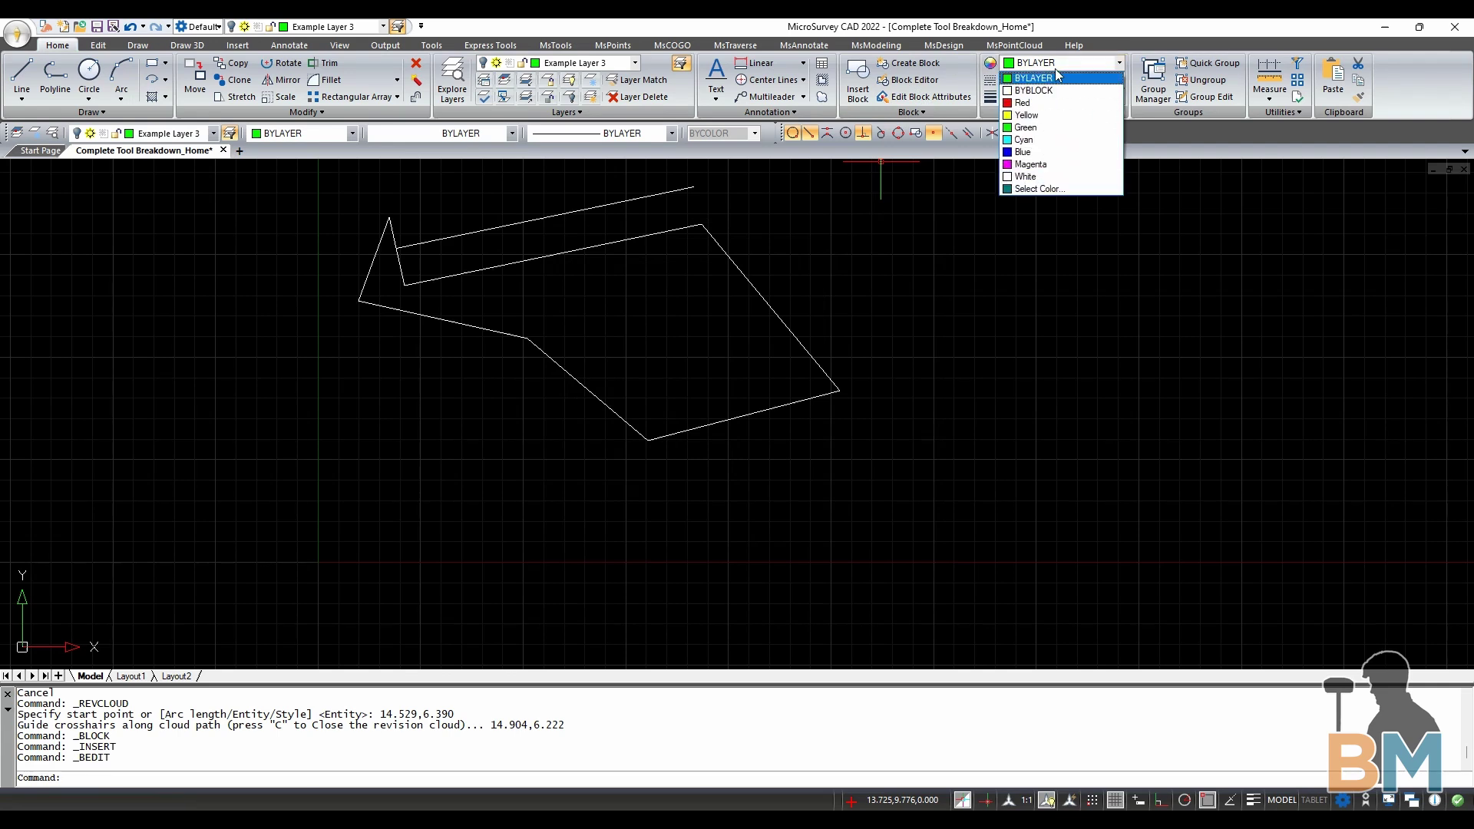
pyautogui.click(1058, 78)
pyautogui.click(1075, 80)
pyautogui.click(1077, 96)
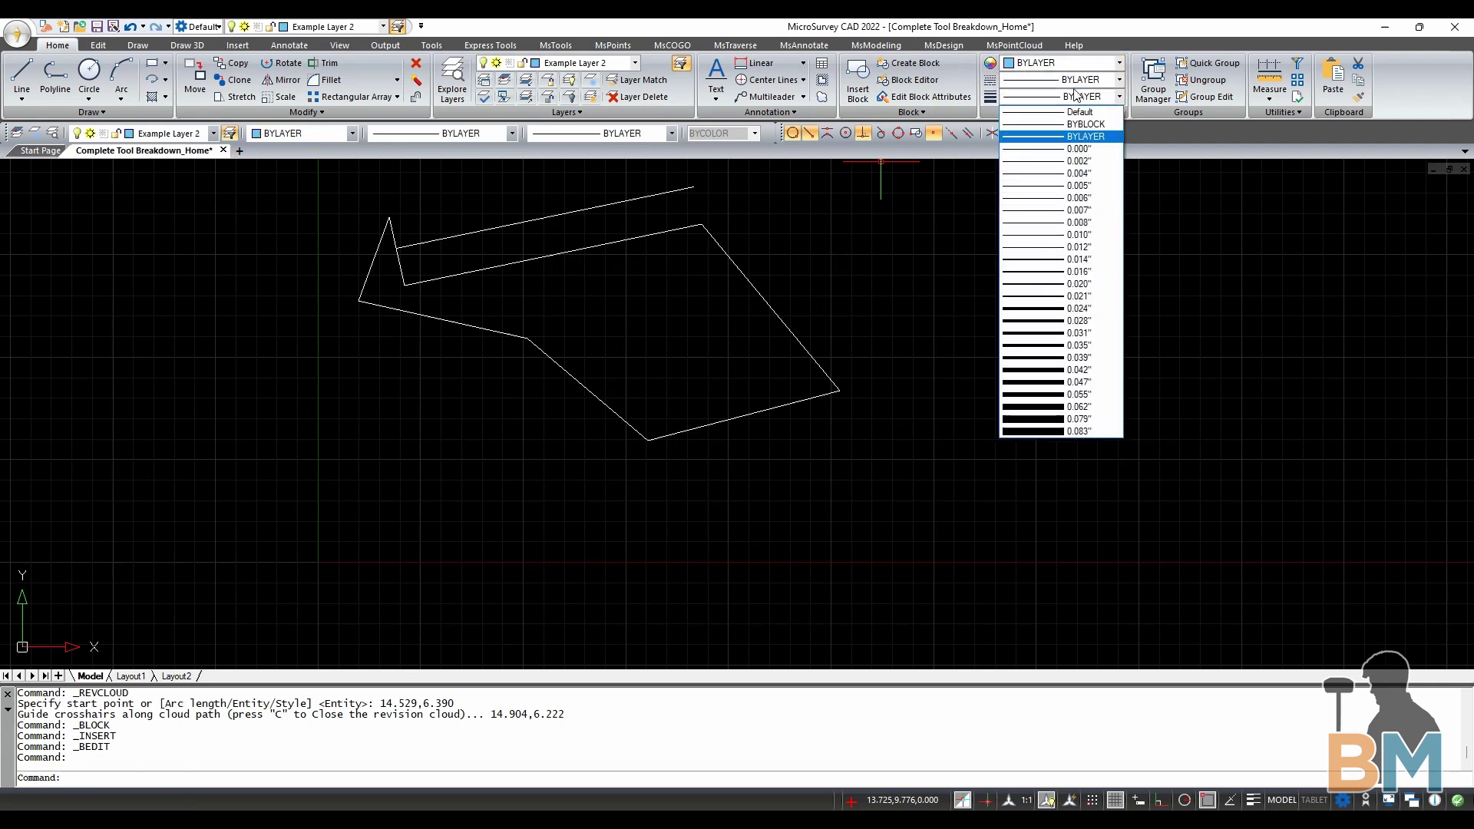
pyautogui.click(1068, 137)
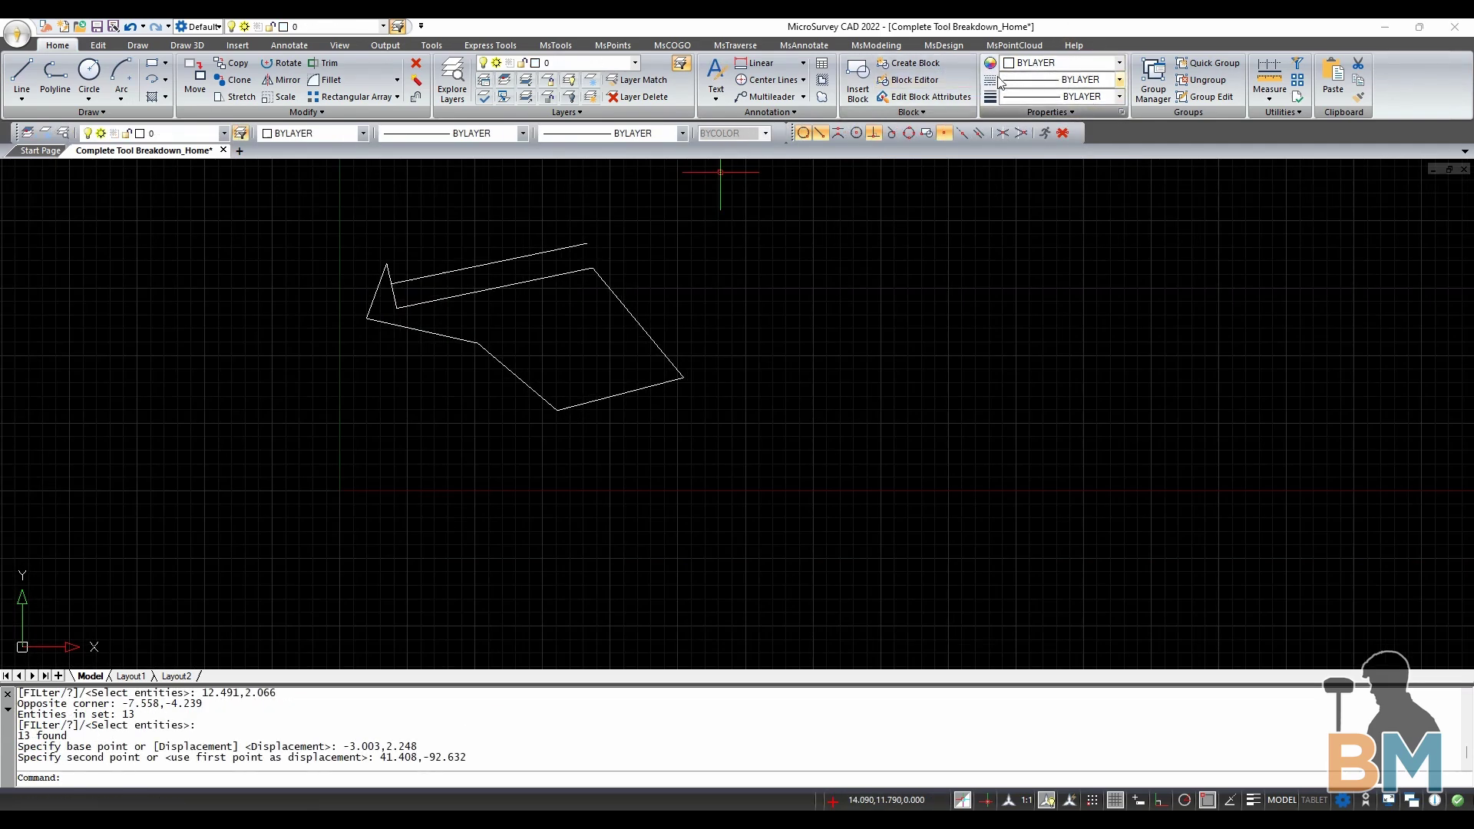
# - Shift the layer and properties toolbar right and review its layer, colour, linetype and lineweight lists
pyautogui.moveTo(25, 132)
pyautogui.mouseDown()
pyautogui.moveTo(68, 132)
pyautogui.moveTo(30, 132)
pyautogui.mouseUp()
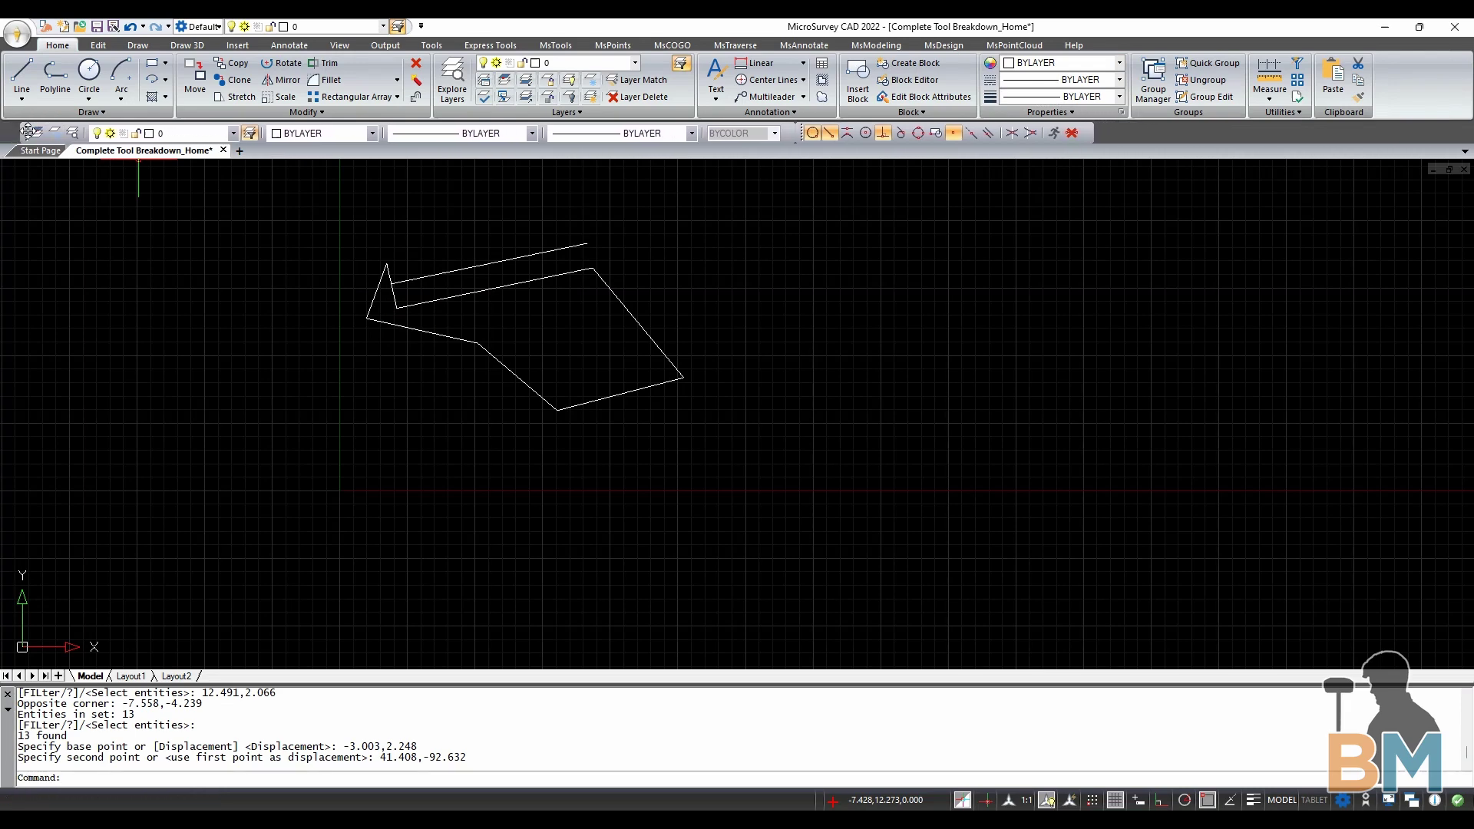
pyautogui.click(214, 133)
pyautogui.click(304, 134)
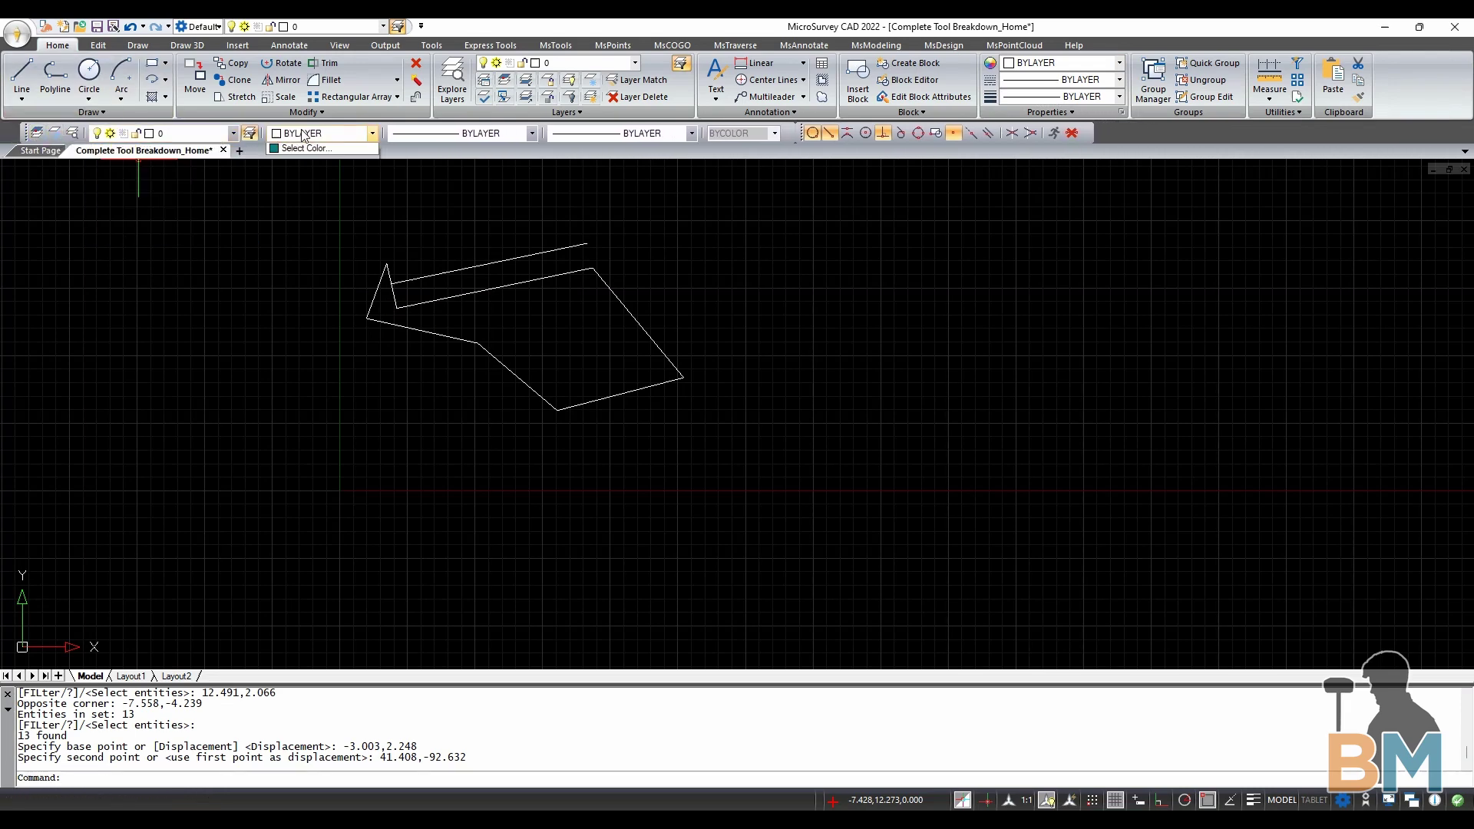
pyautogui.click(461, 133)
pyautogui.click(593, 135)
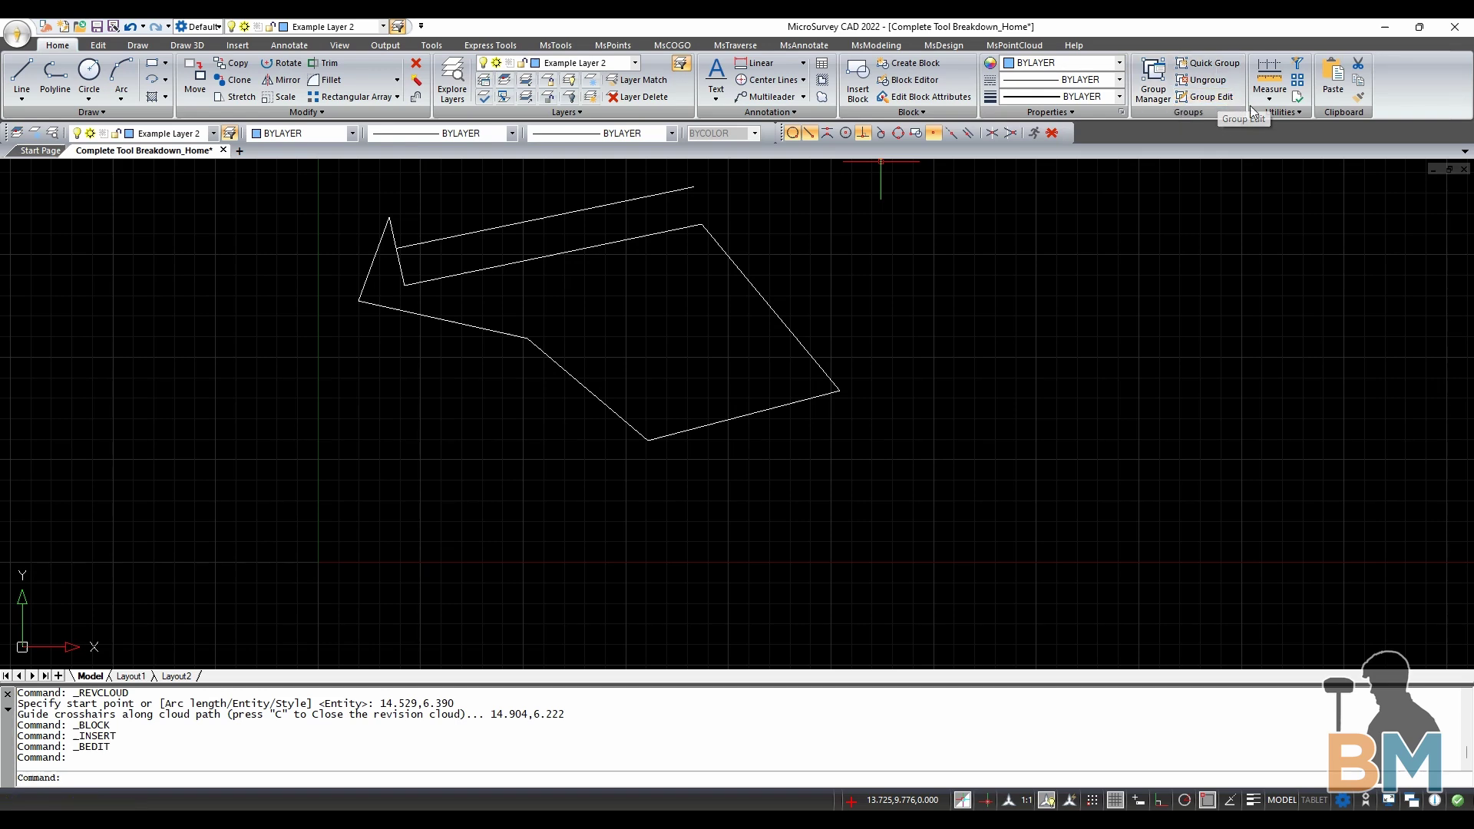
# - Preview the Measure options, cancel Quick Select, and select all entities
pyautogui.click(1269, 95)
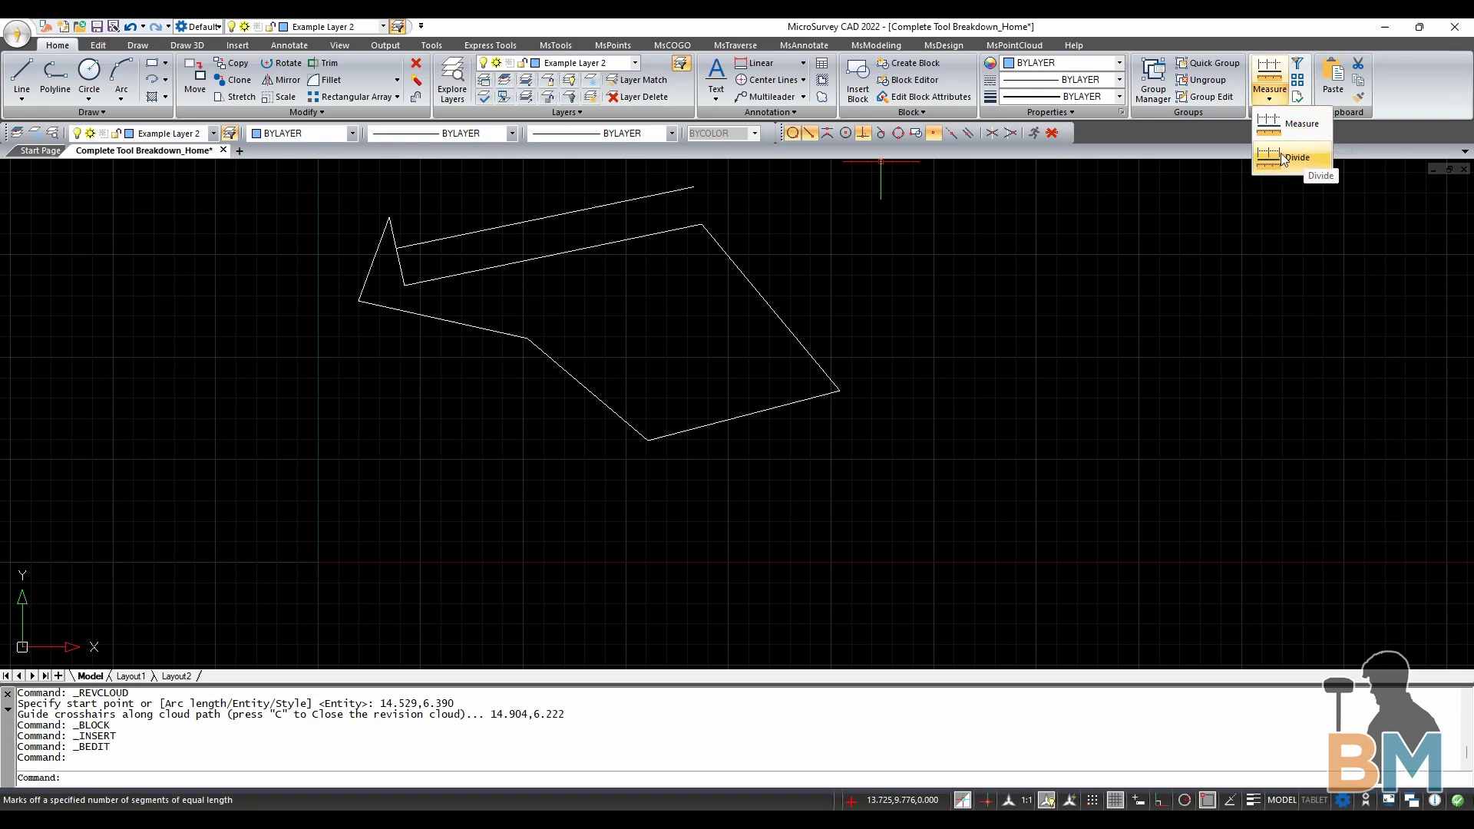
pyautogui.click(1297, 66)
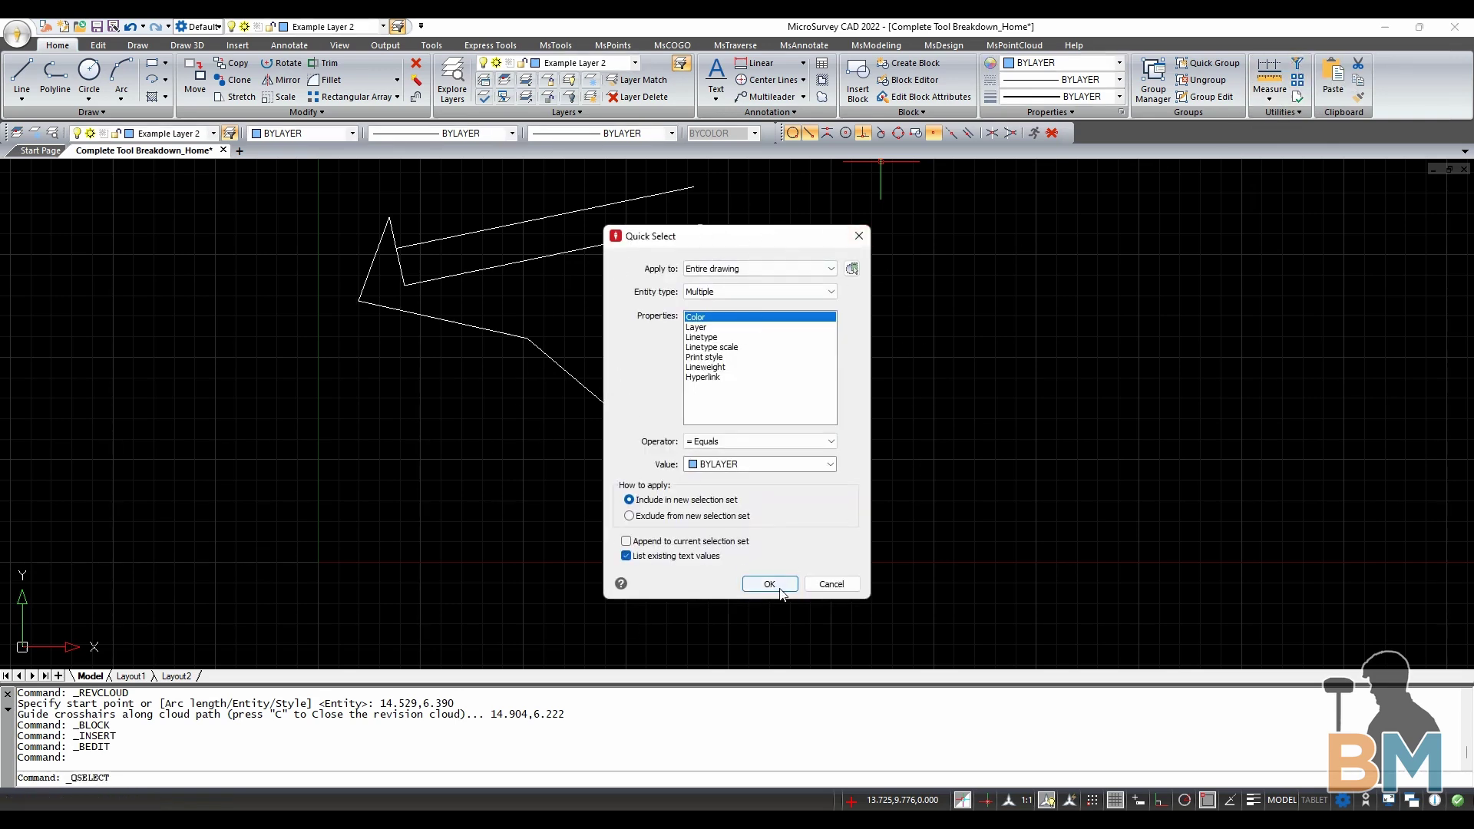
pyautogui.click(821, 588)
pyautogui.click(1305, 81)
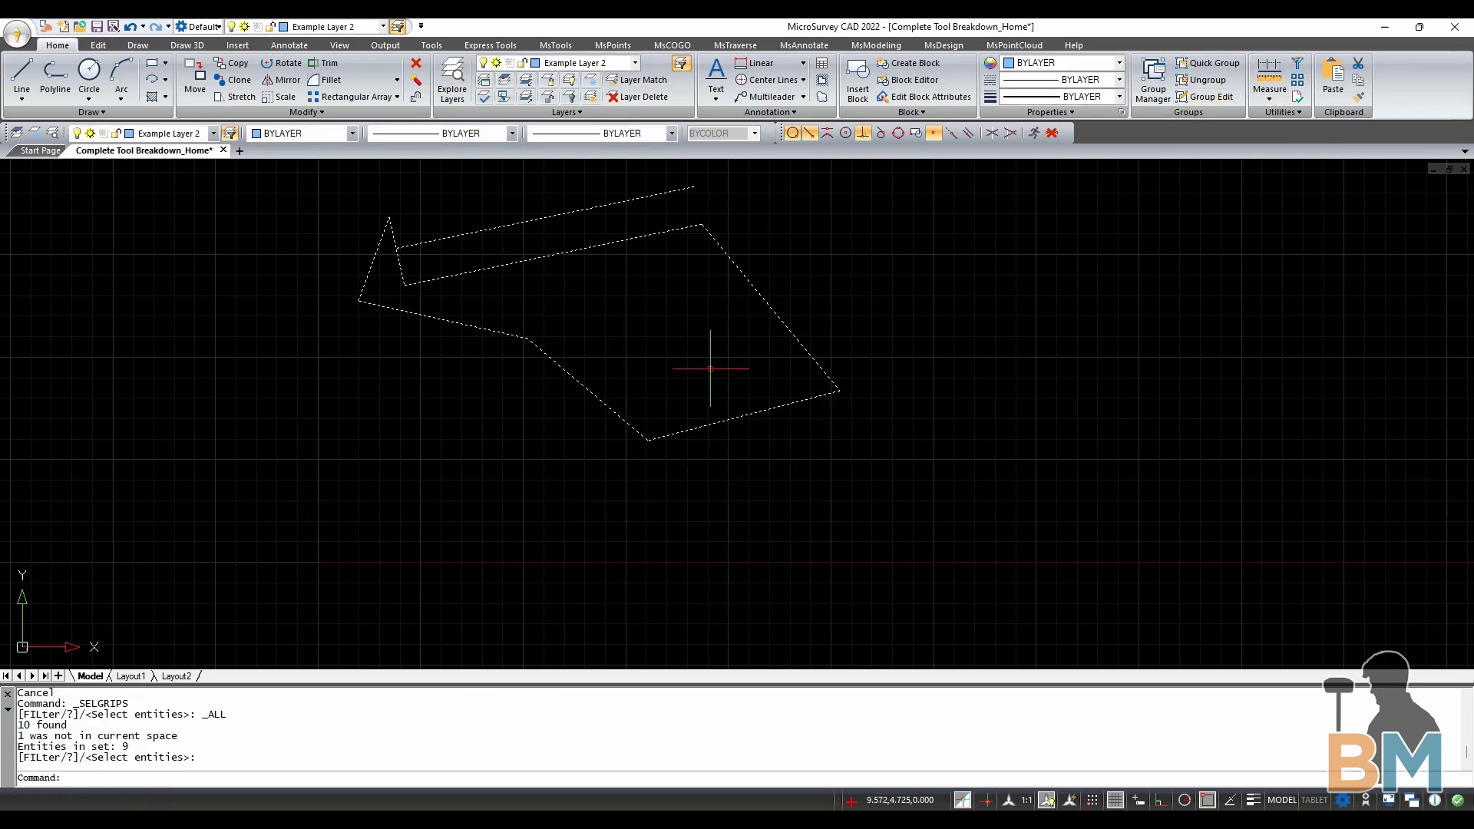
# - Open Drawing Settings and browse its tabs from Coordinate Input through to Dynamic Input
pyautogui.click(1297, 96)
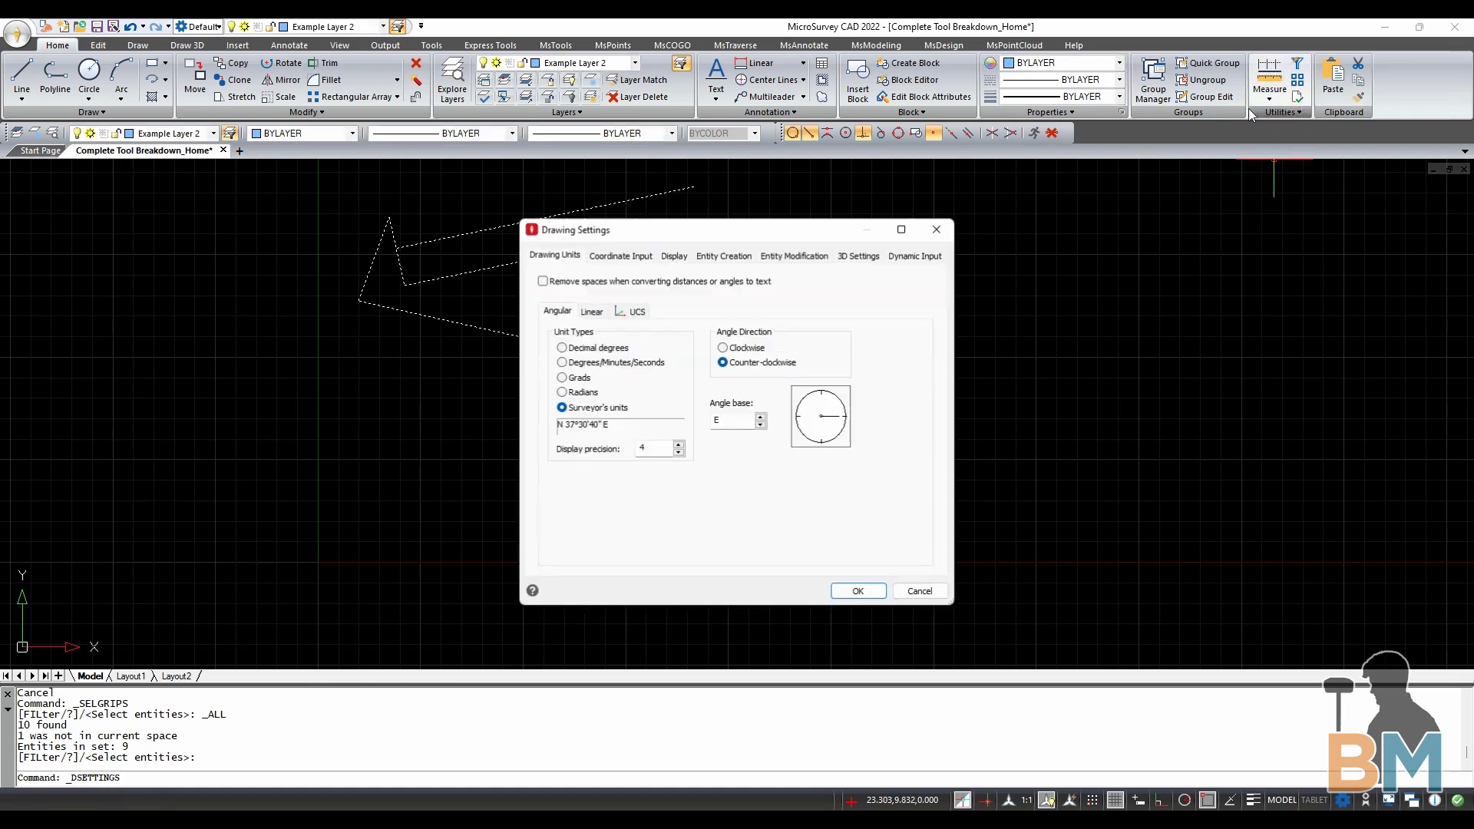
pyautogui.click(623, 256)
pyautogui.click(674, 255)
pyautogui.click(746, 257)
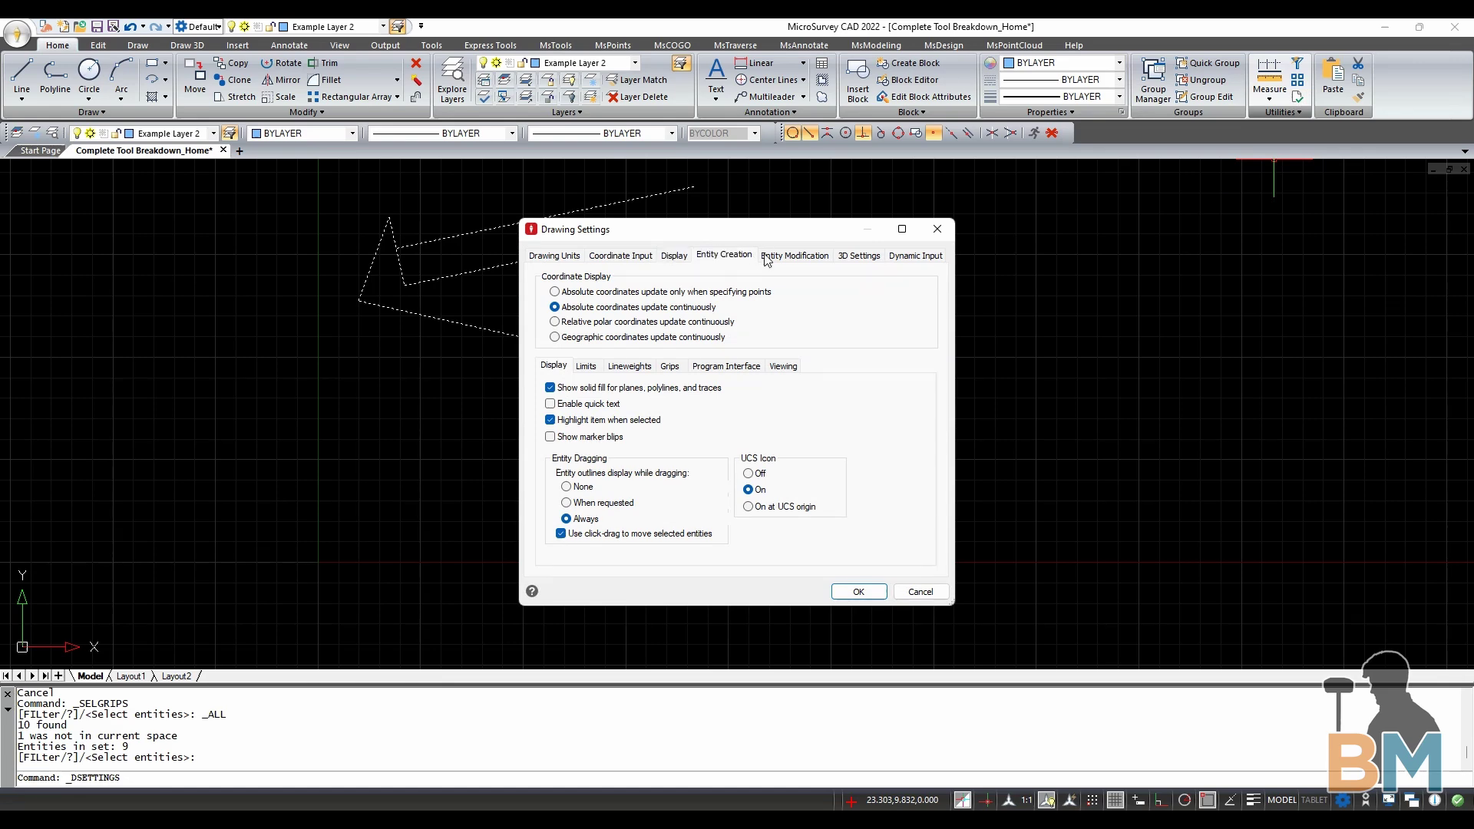
pyautogui.click(795, 256)
pyautogui.click(859, 256)
pyautogui.click(904, 259)
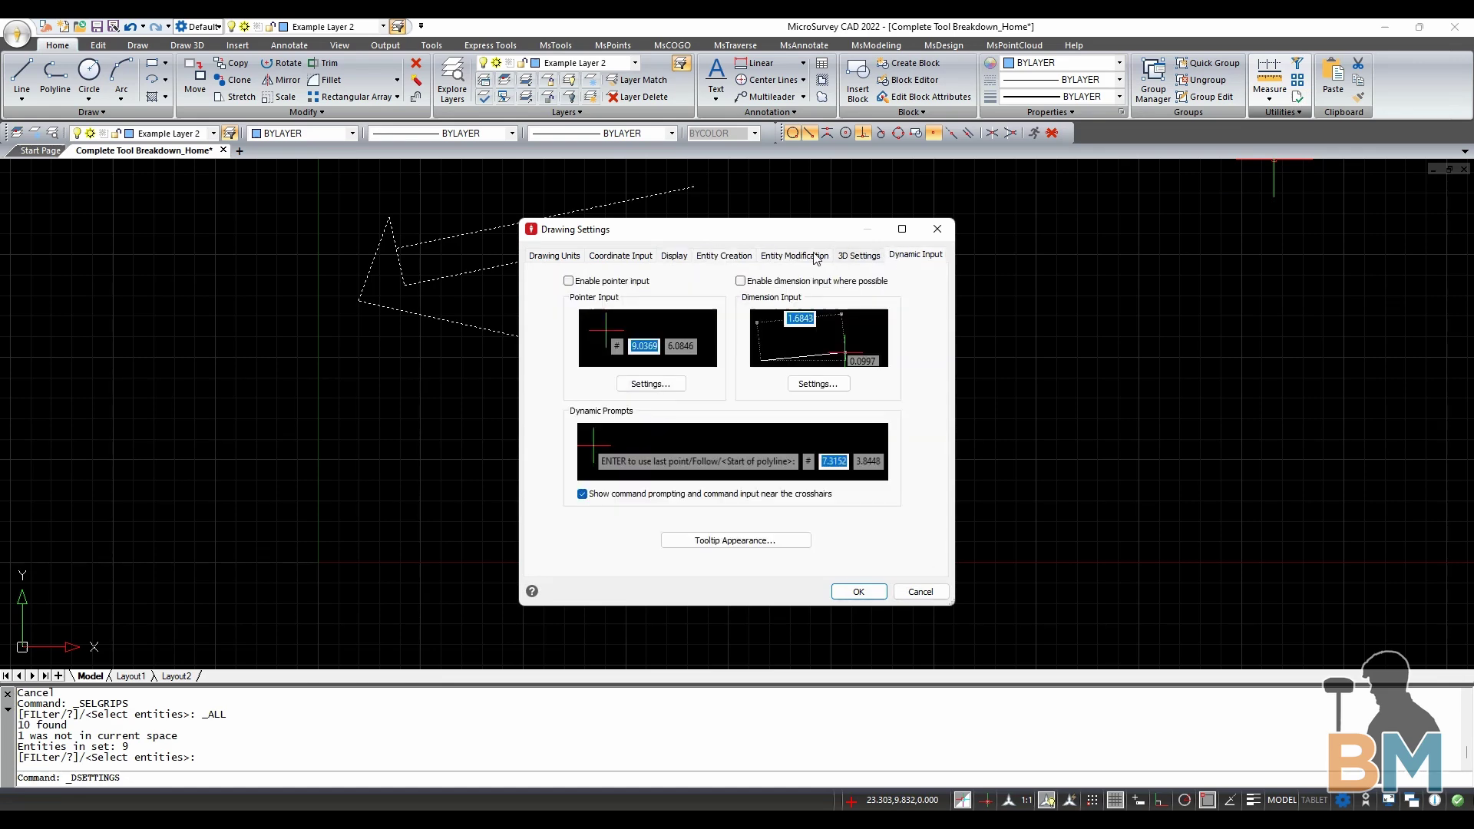
# - Close Drawing Settings without changes, then start and cancel Copy Entity Formatting
pyautogui.click(922, 591)
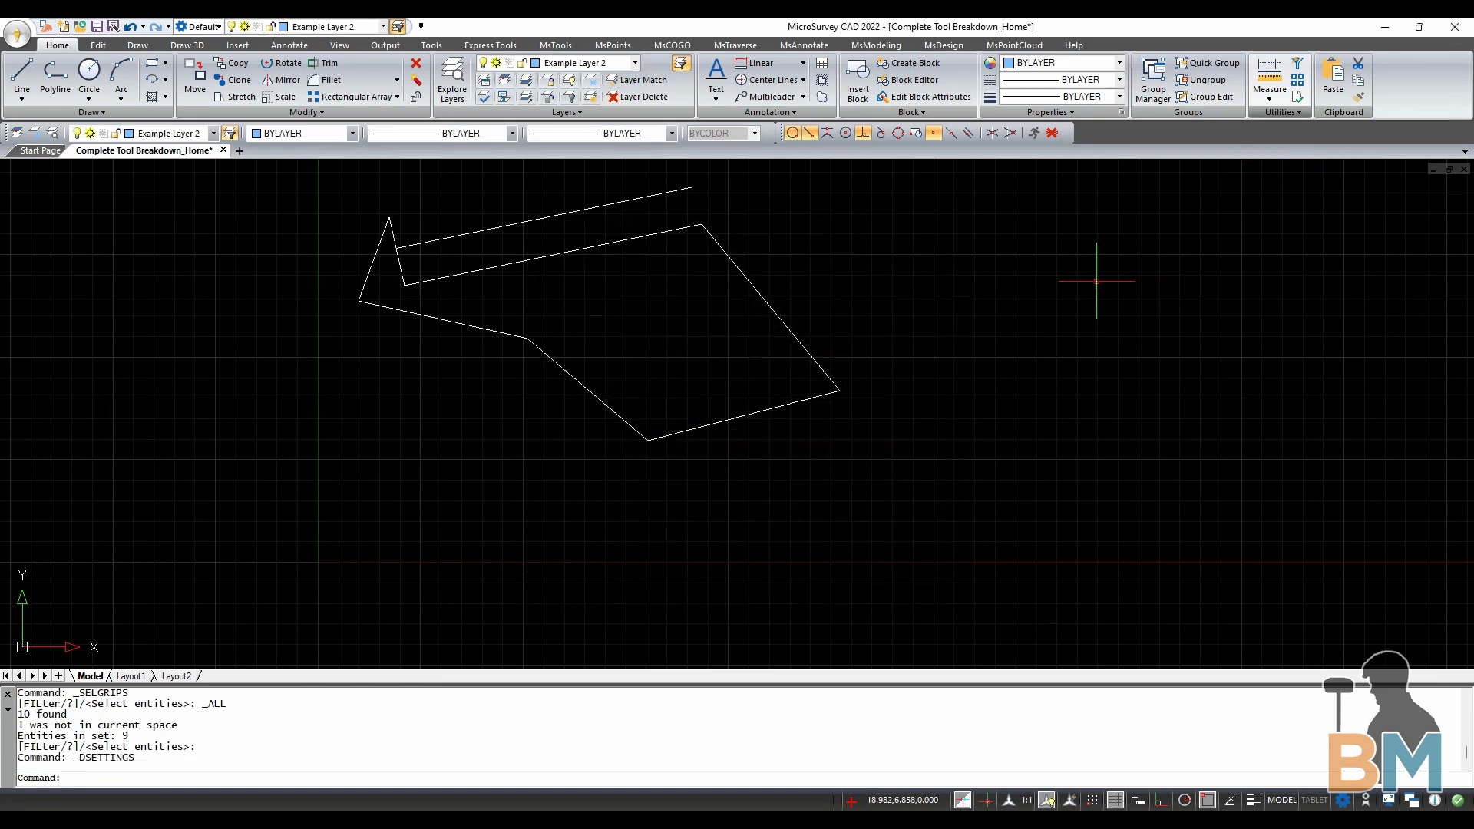
pyautogui.click(1359, 97)
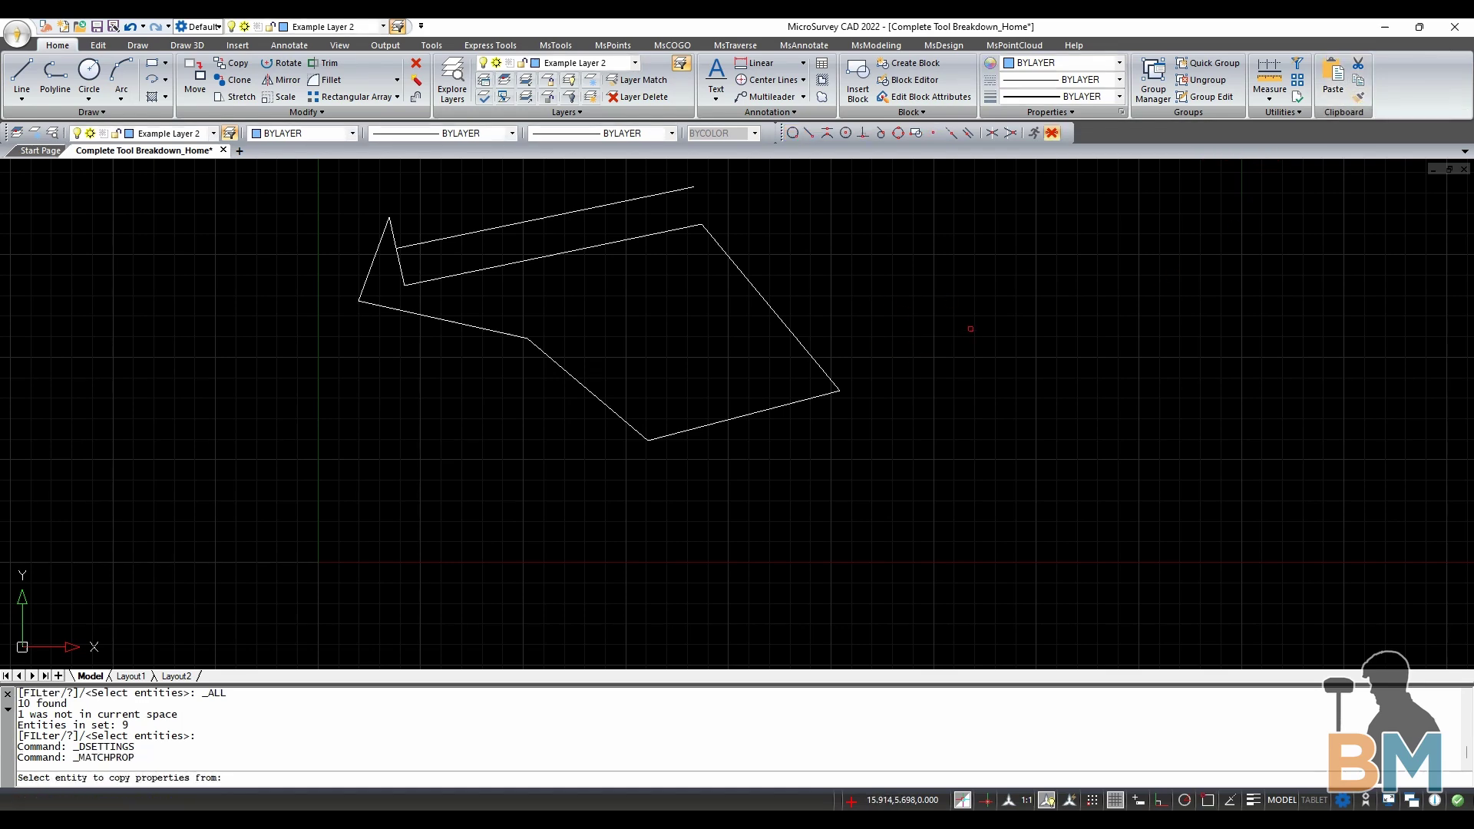
pyautogui.press('Escape')
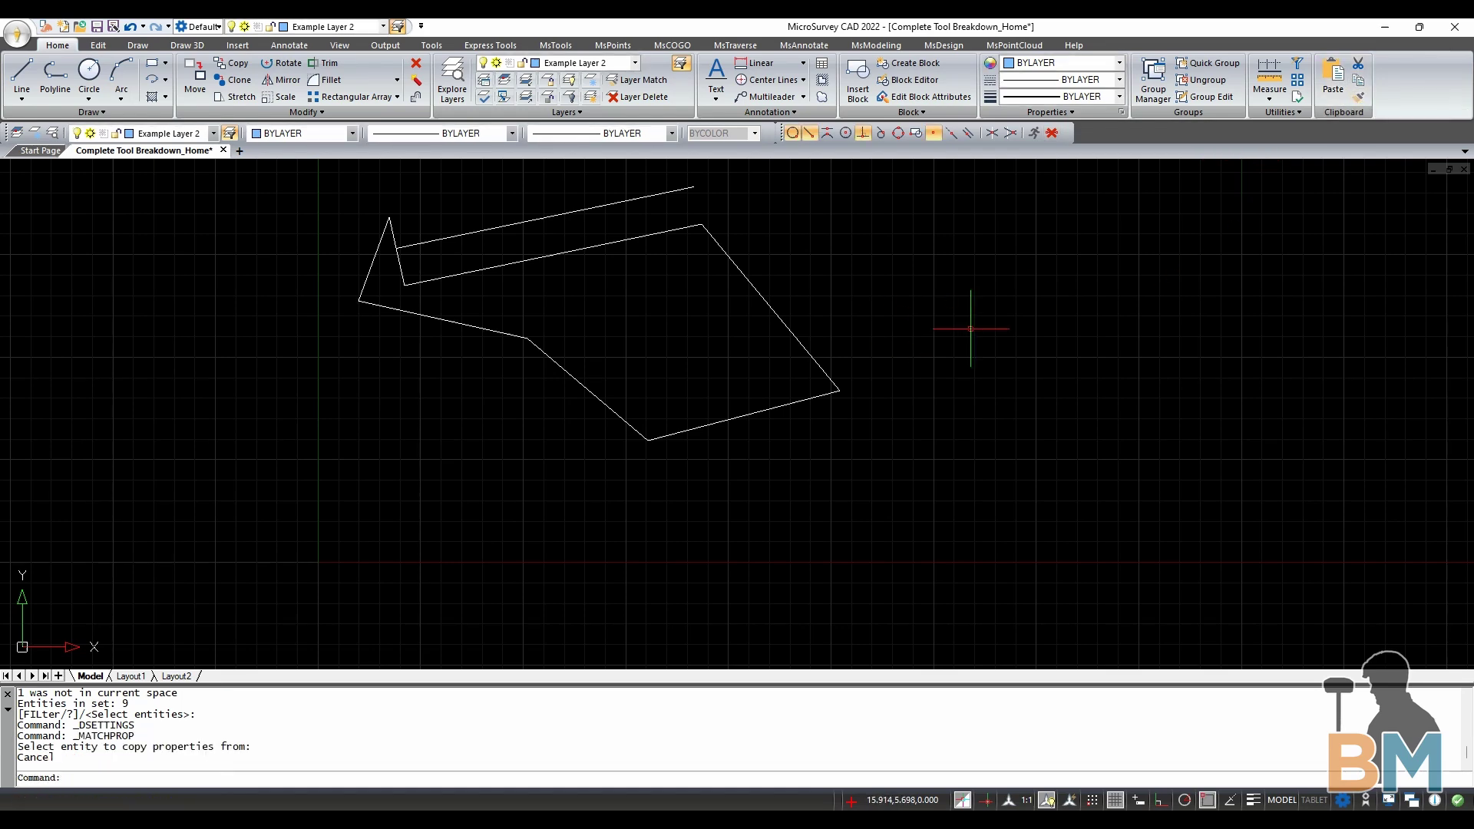